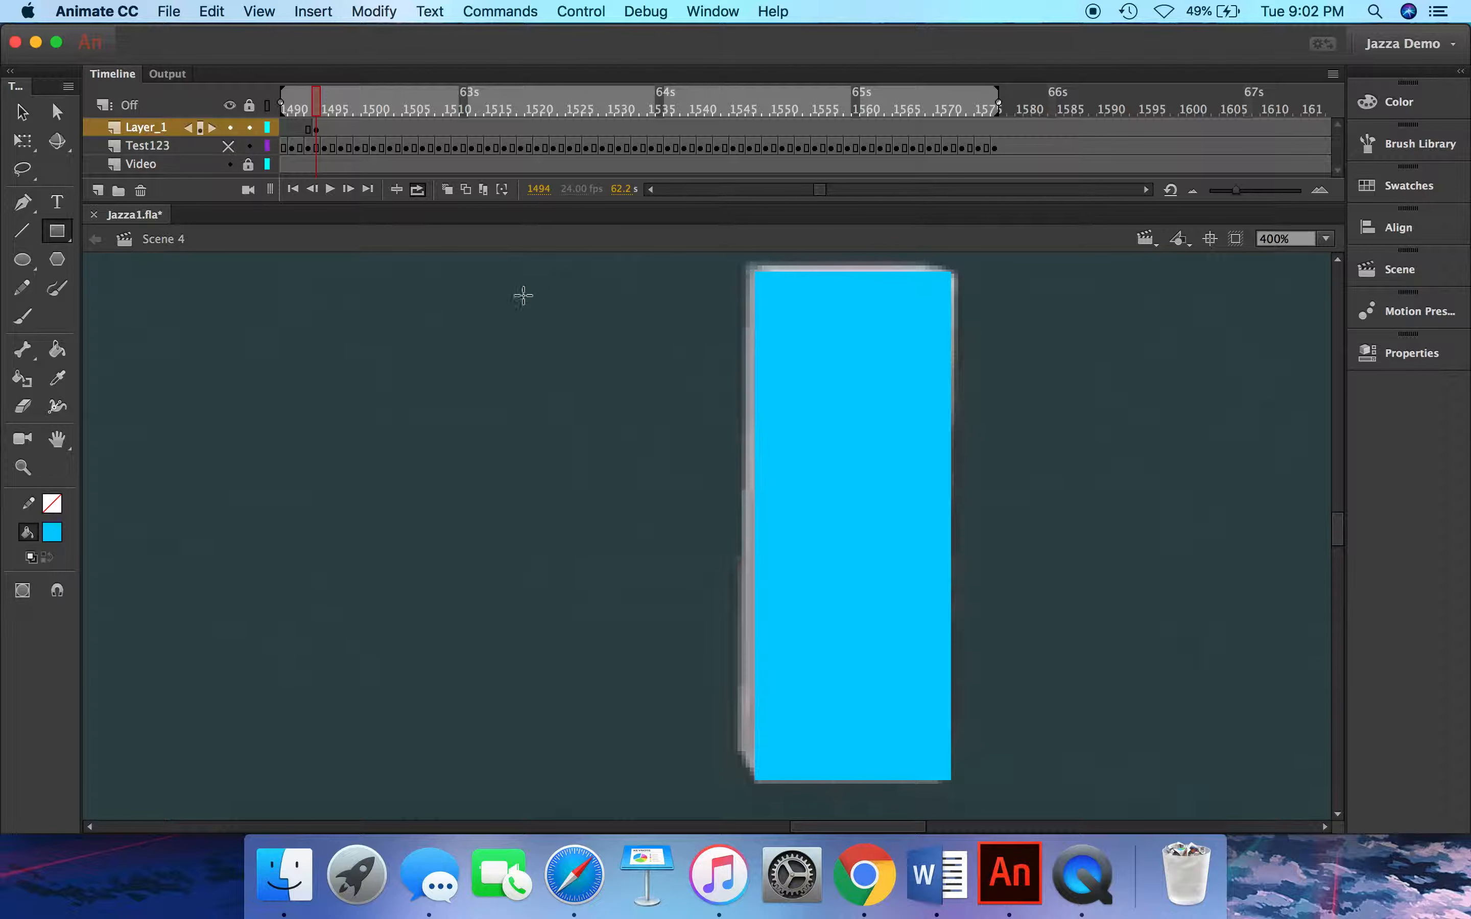
Show Layer_1 as outlines and move the rectangle's lower-right and upper-left corners onto the reference shape's edges at frame 1494.
left_click(268, 128)
scroll(553, 303, "right", 3)
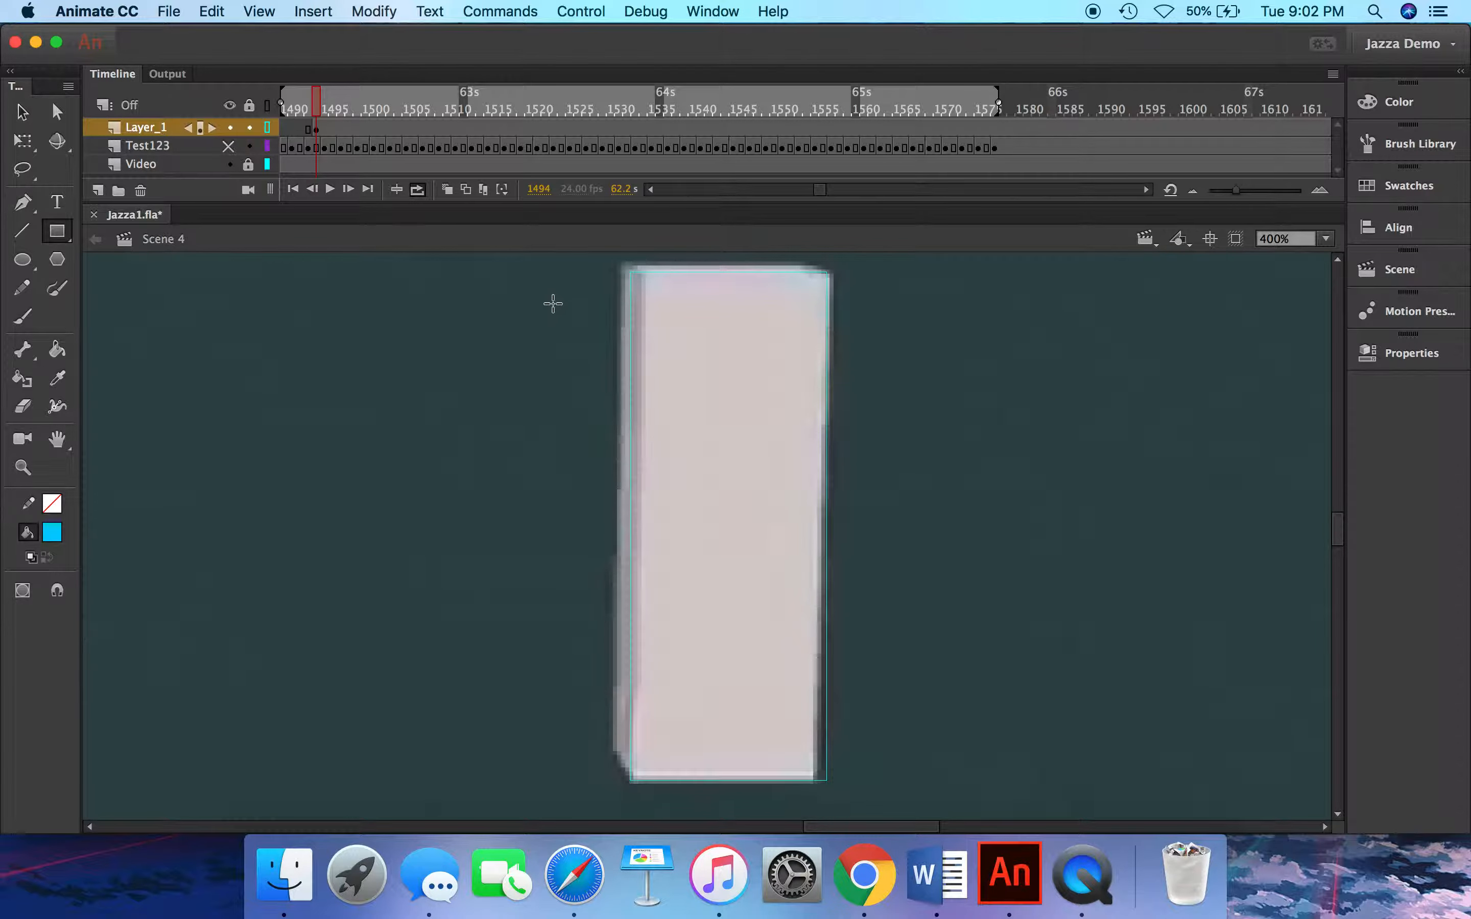
scroll(553, 304, "right", 4)
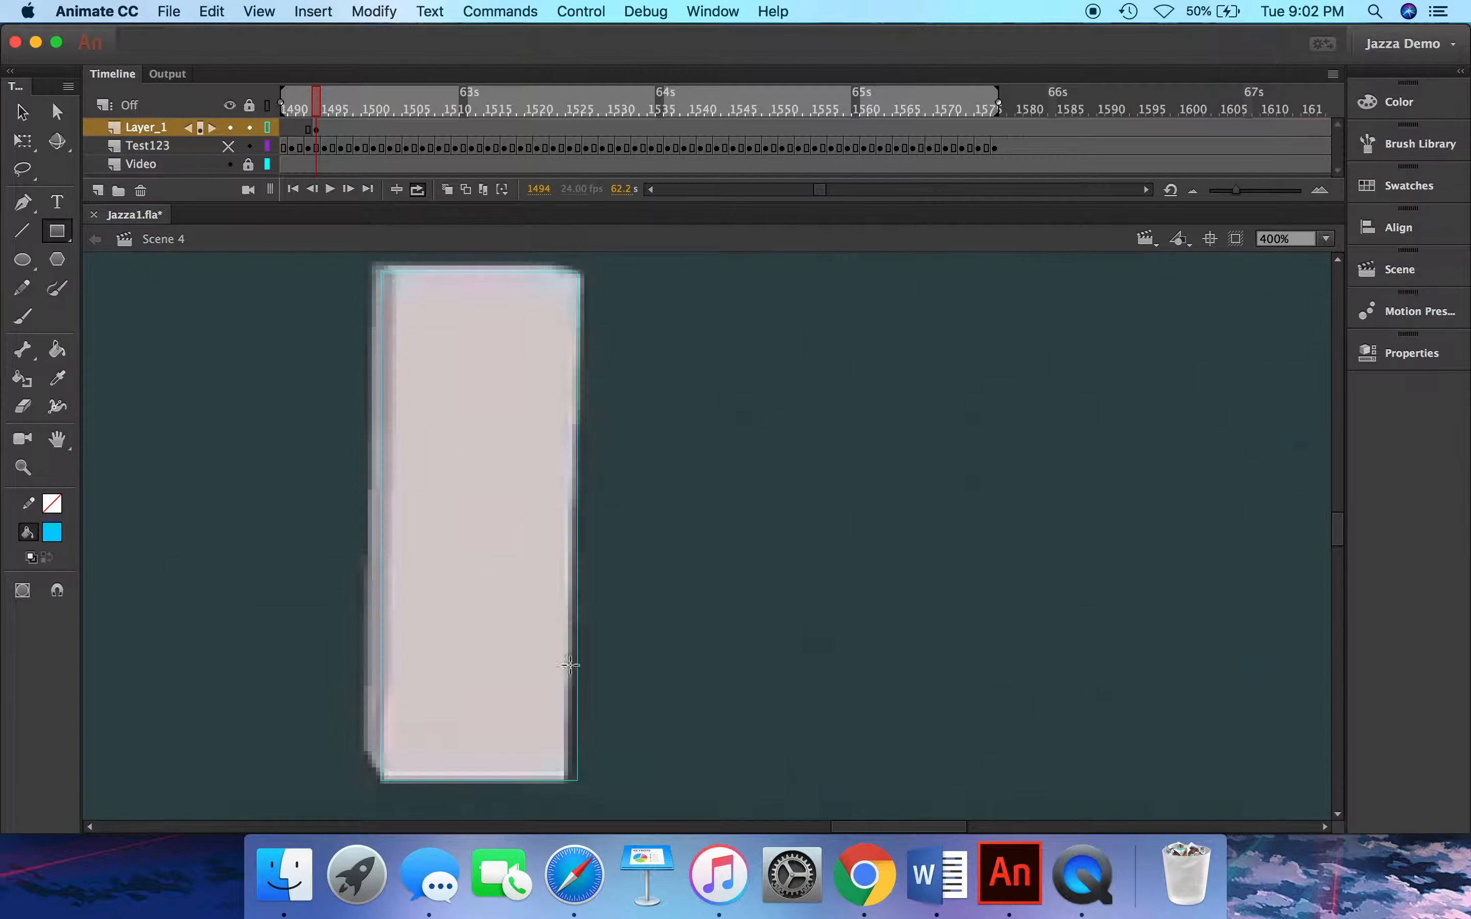
key("v")
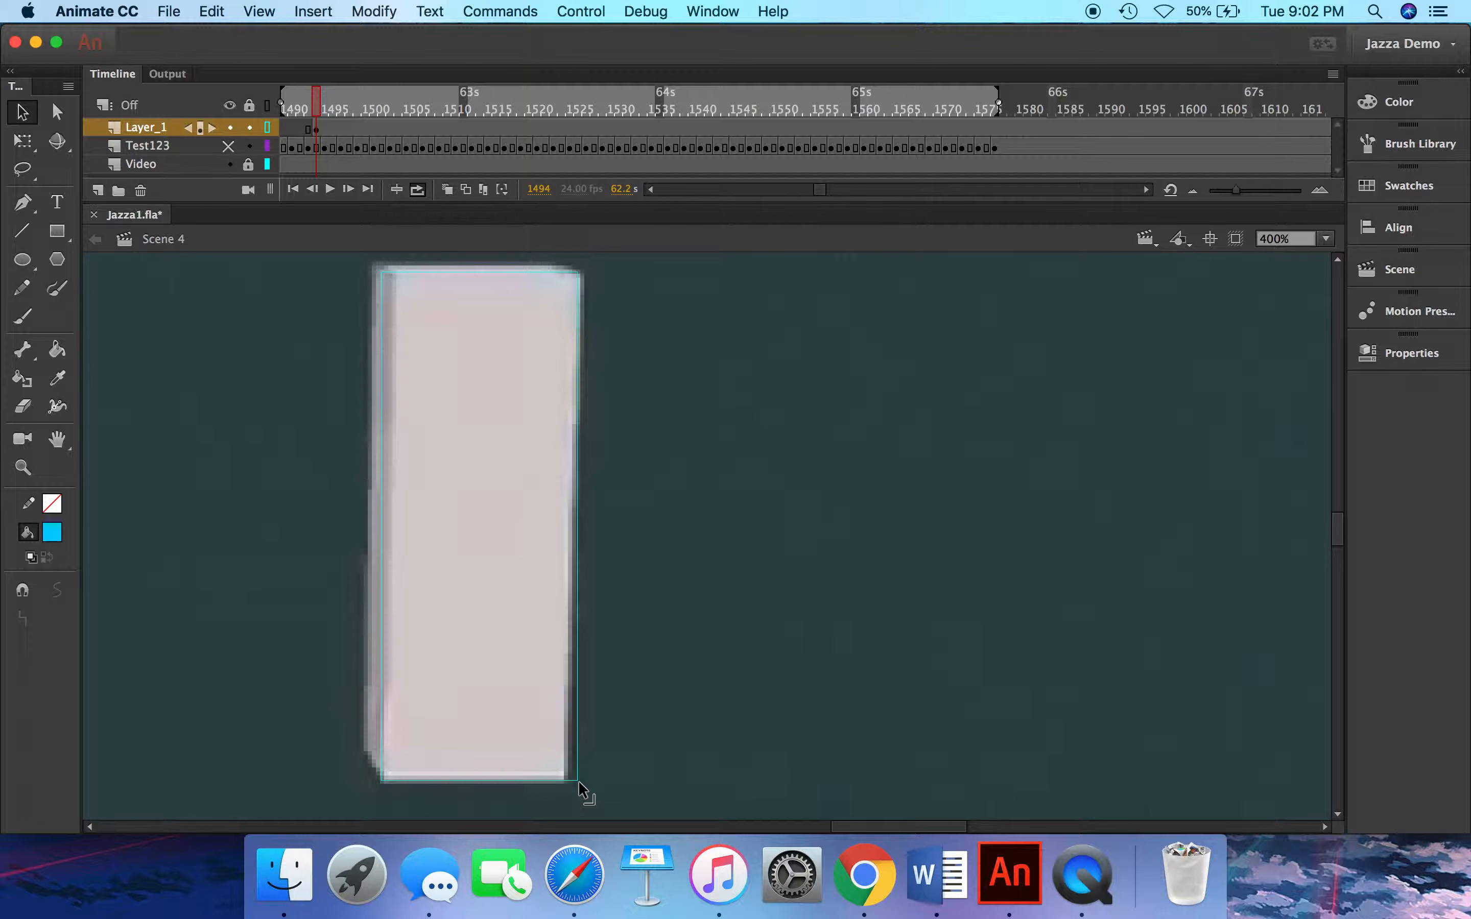
left_click_drag(578, 781, 568, 779)
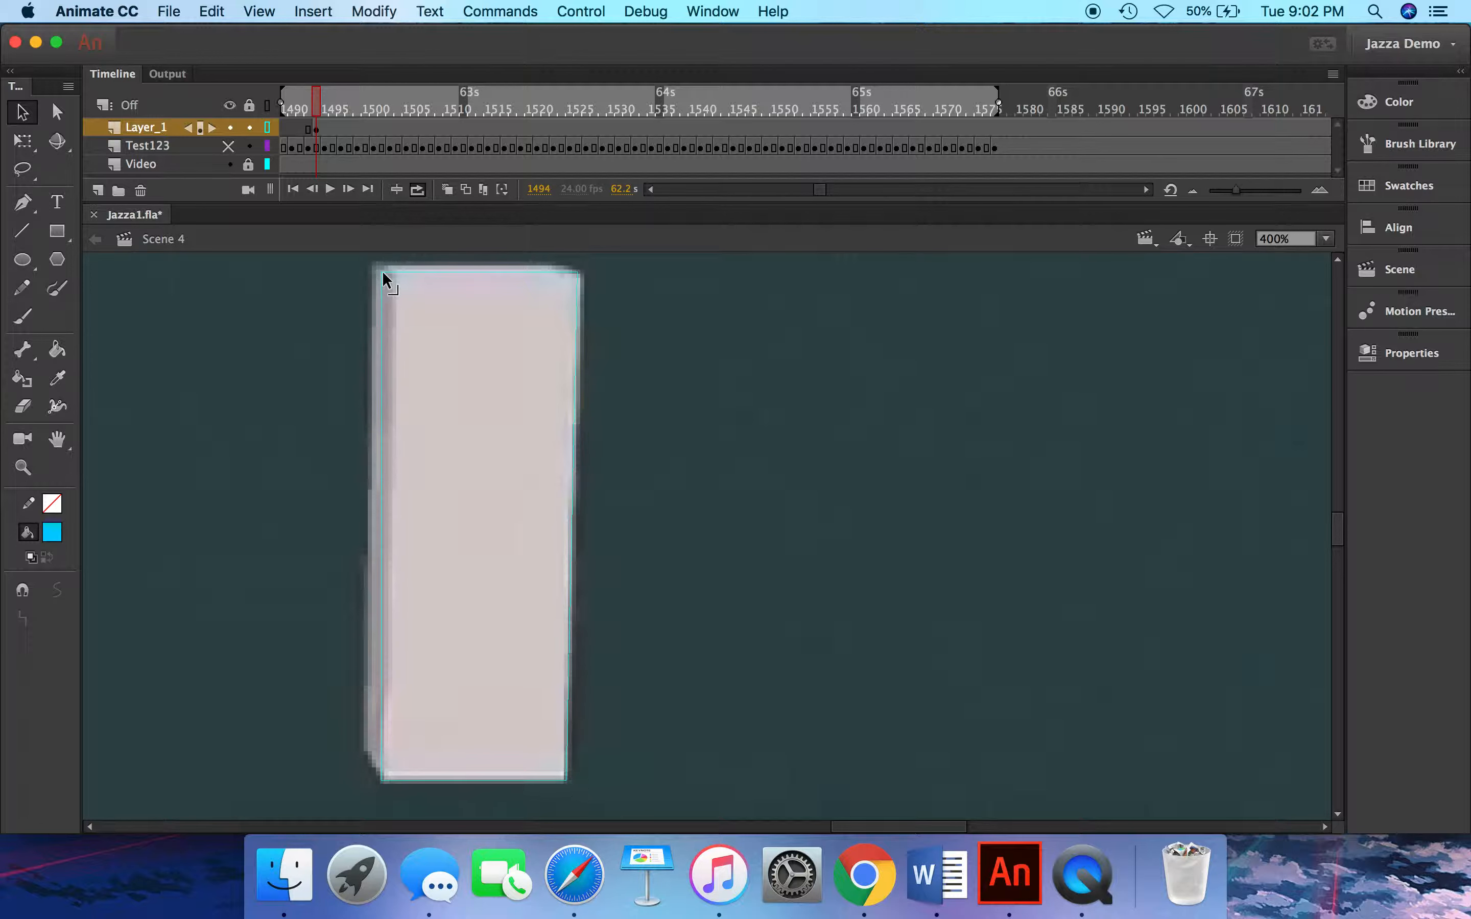
left_click_drag(382, 271, 397, 271)
Add a keyframe at frame 1496 on Layer_1, show its fill, and move the blue shape onto the reference's base.
key("period")
key("period")
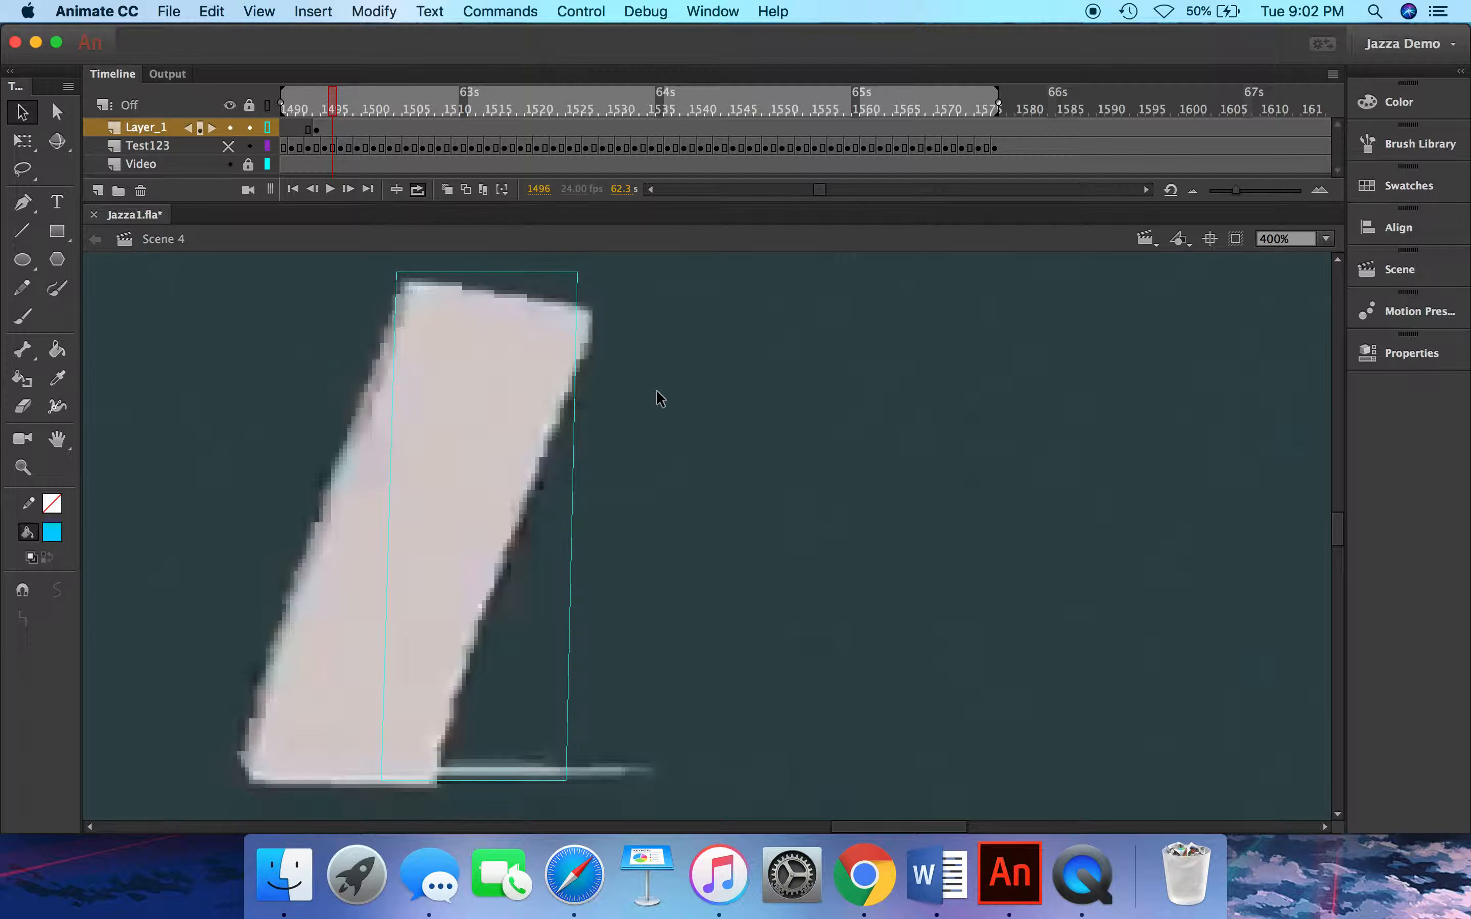
key("F6")
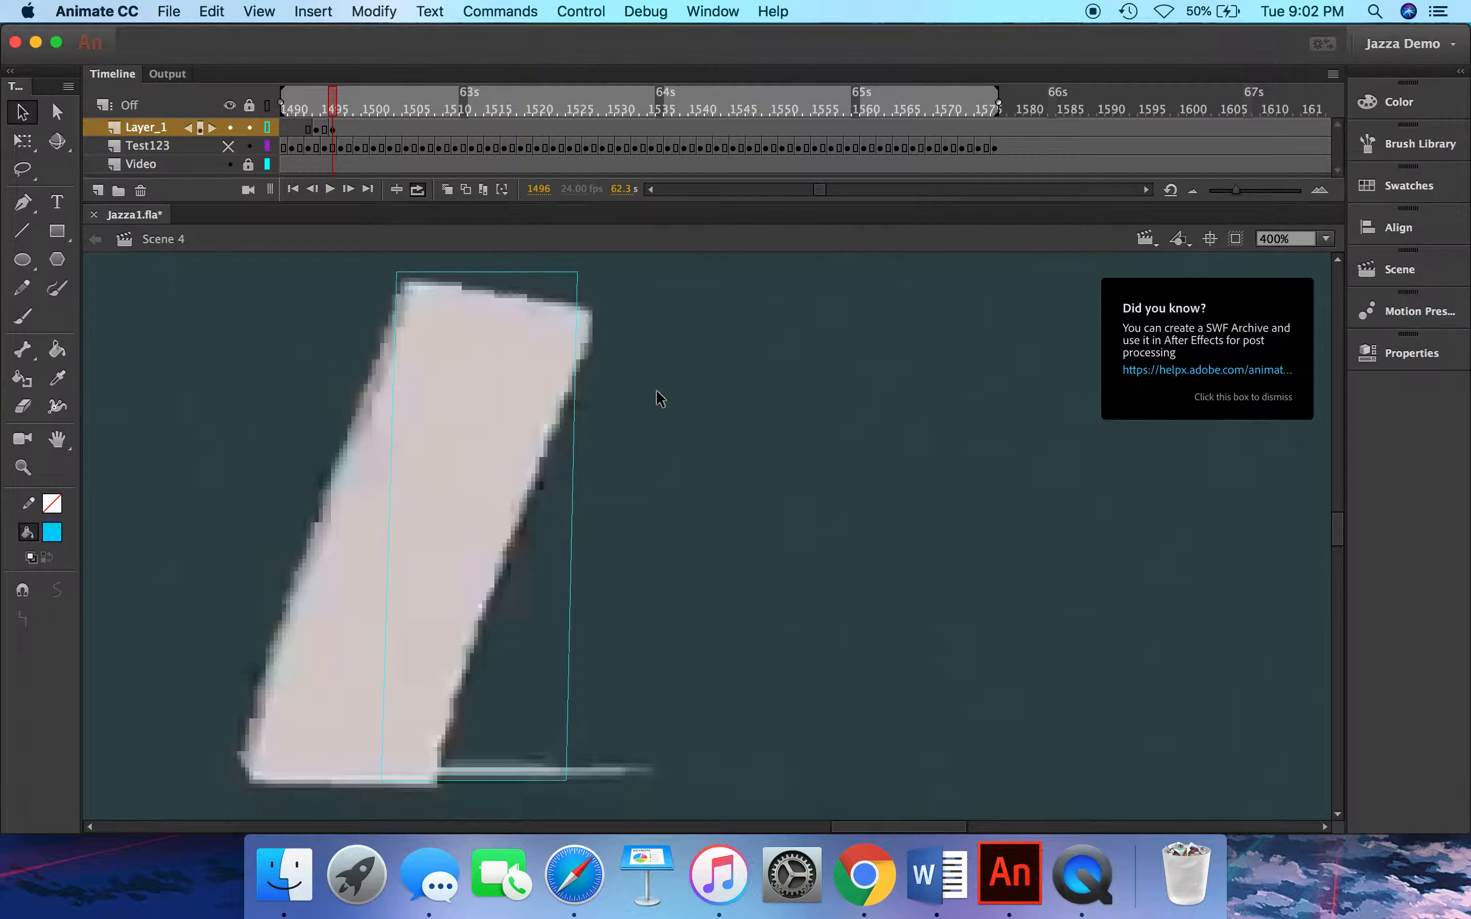
left_click(266, 127)
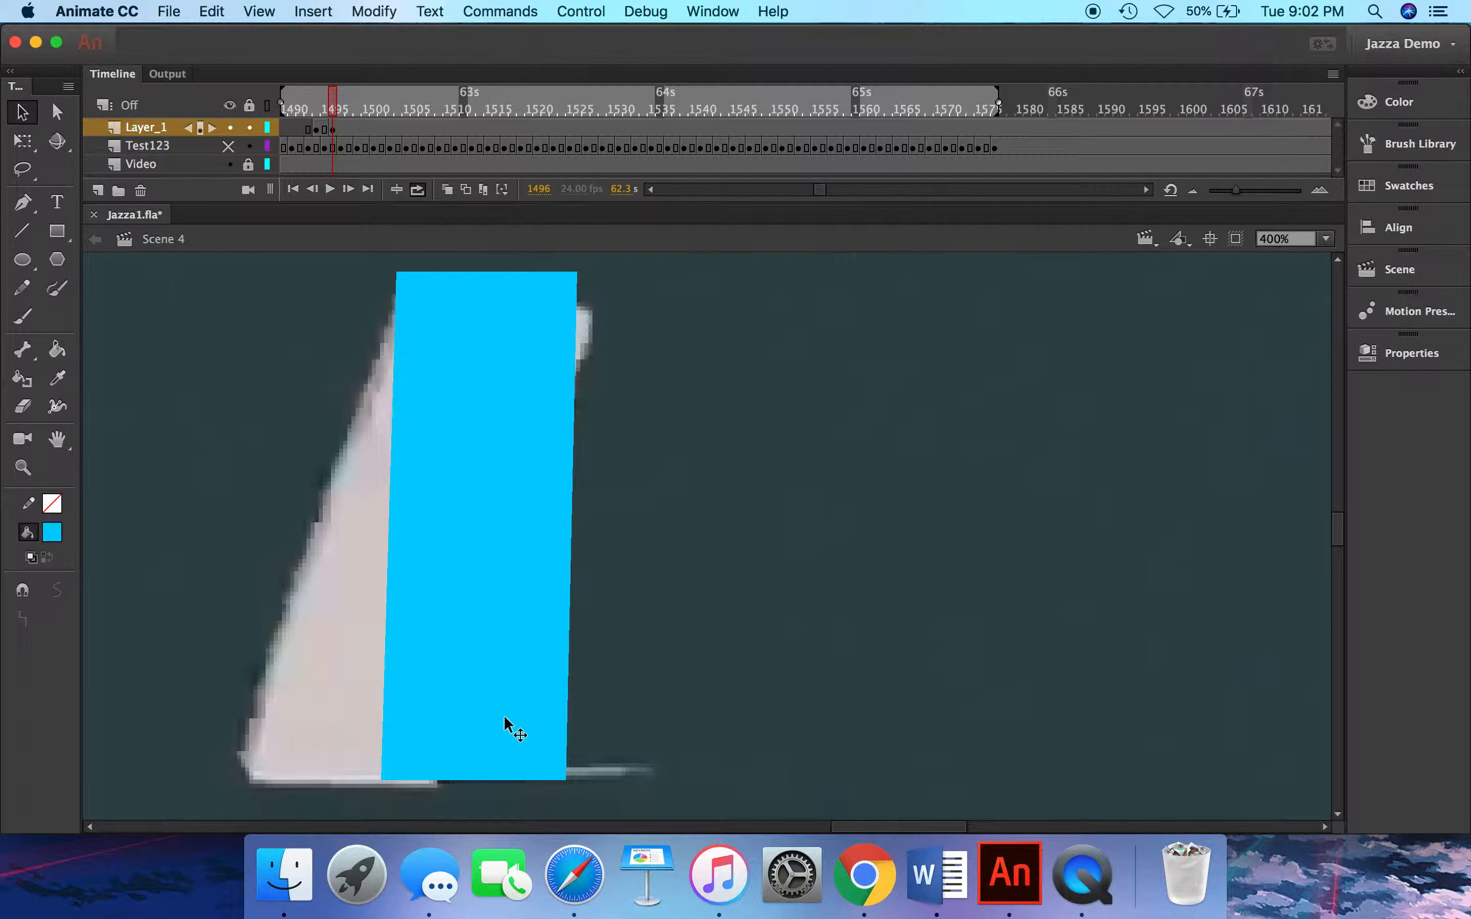
left_click_drag(504, 716, 371, 710)
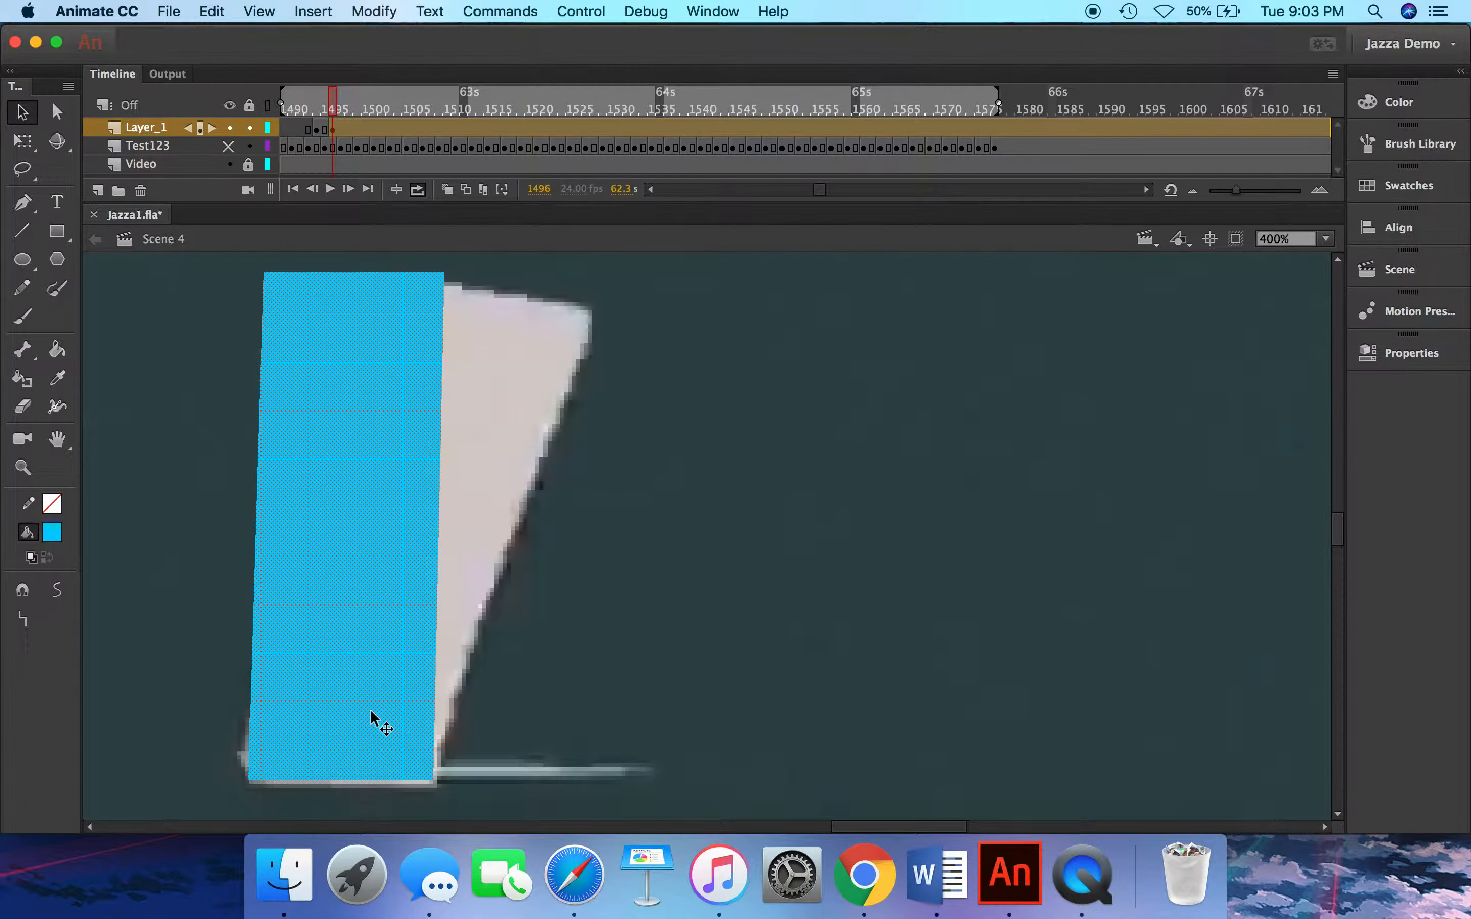
left_click(595, 710)
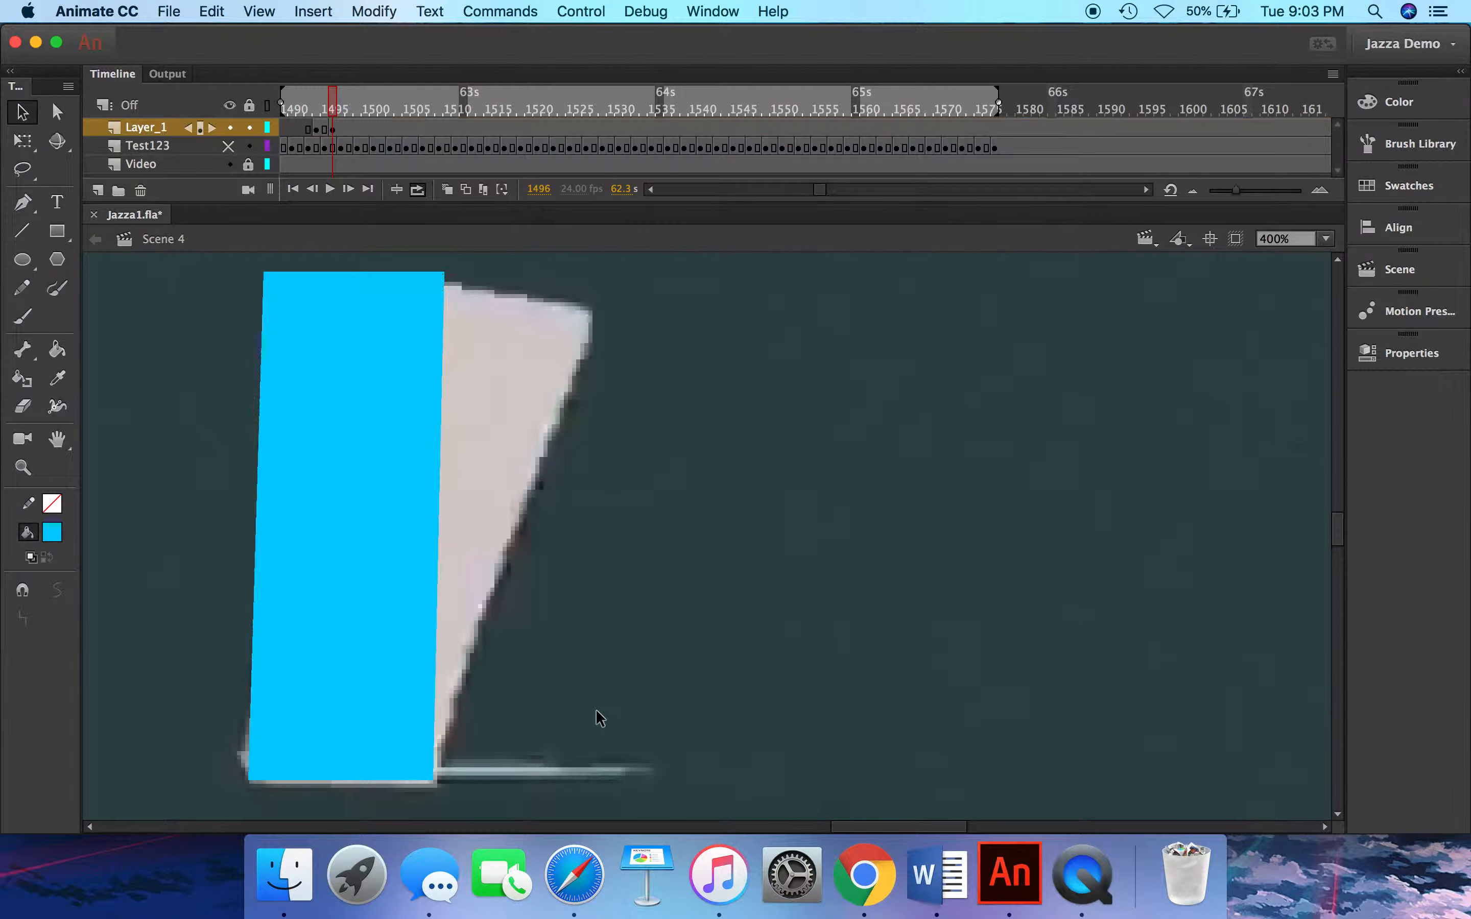
Set the blue shape's transformation point at its lower-left corner and skew the shape rightward to follow the reference's slant.
left_click(371, 446)
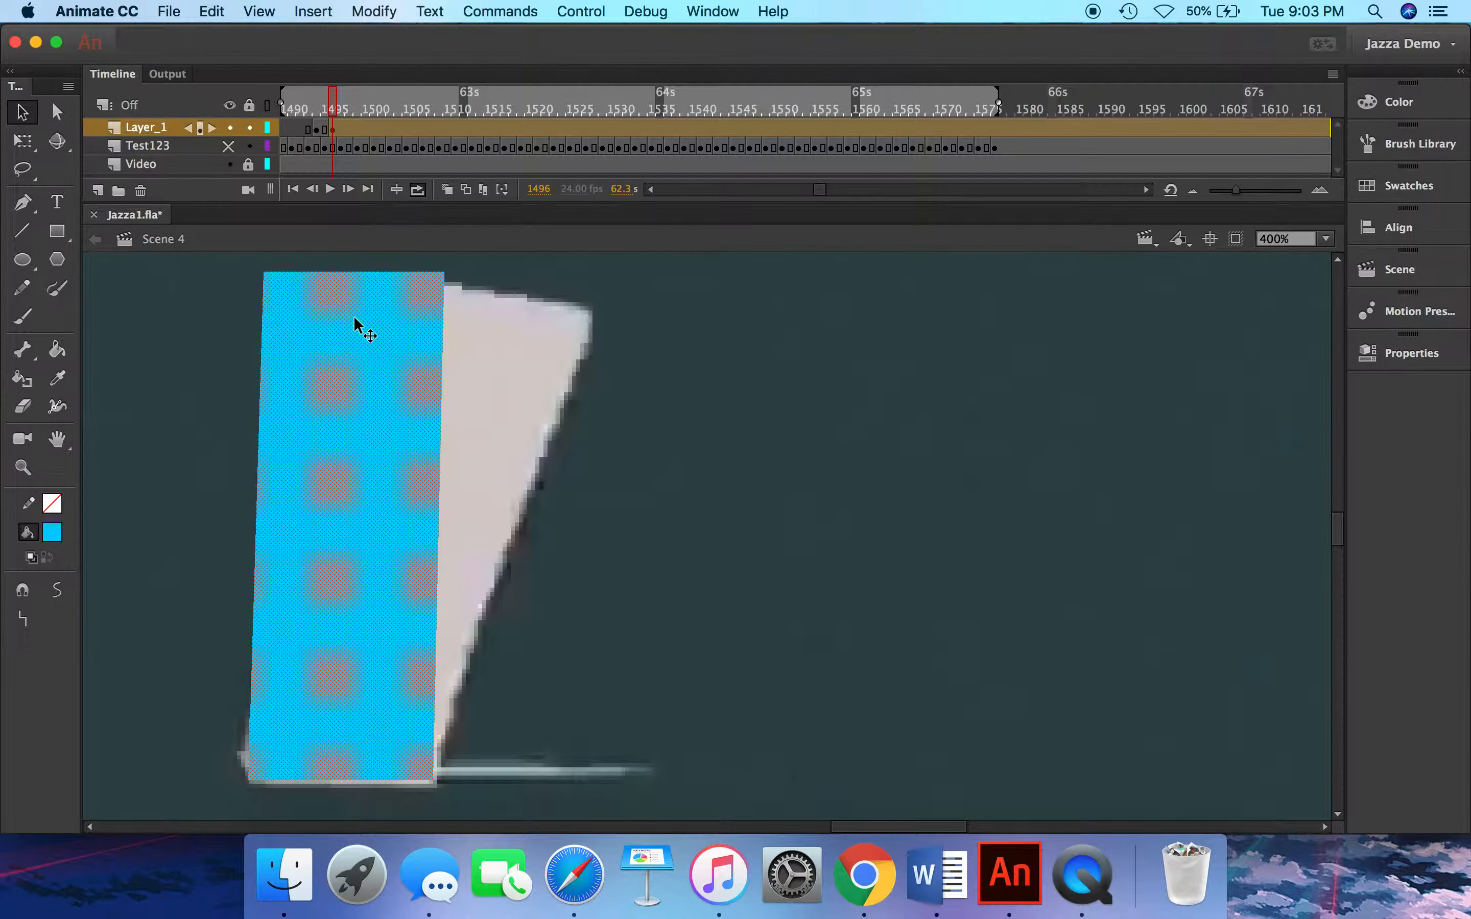
left_click(22, 143)
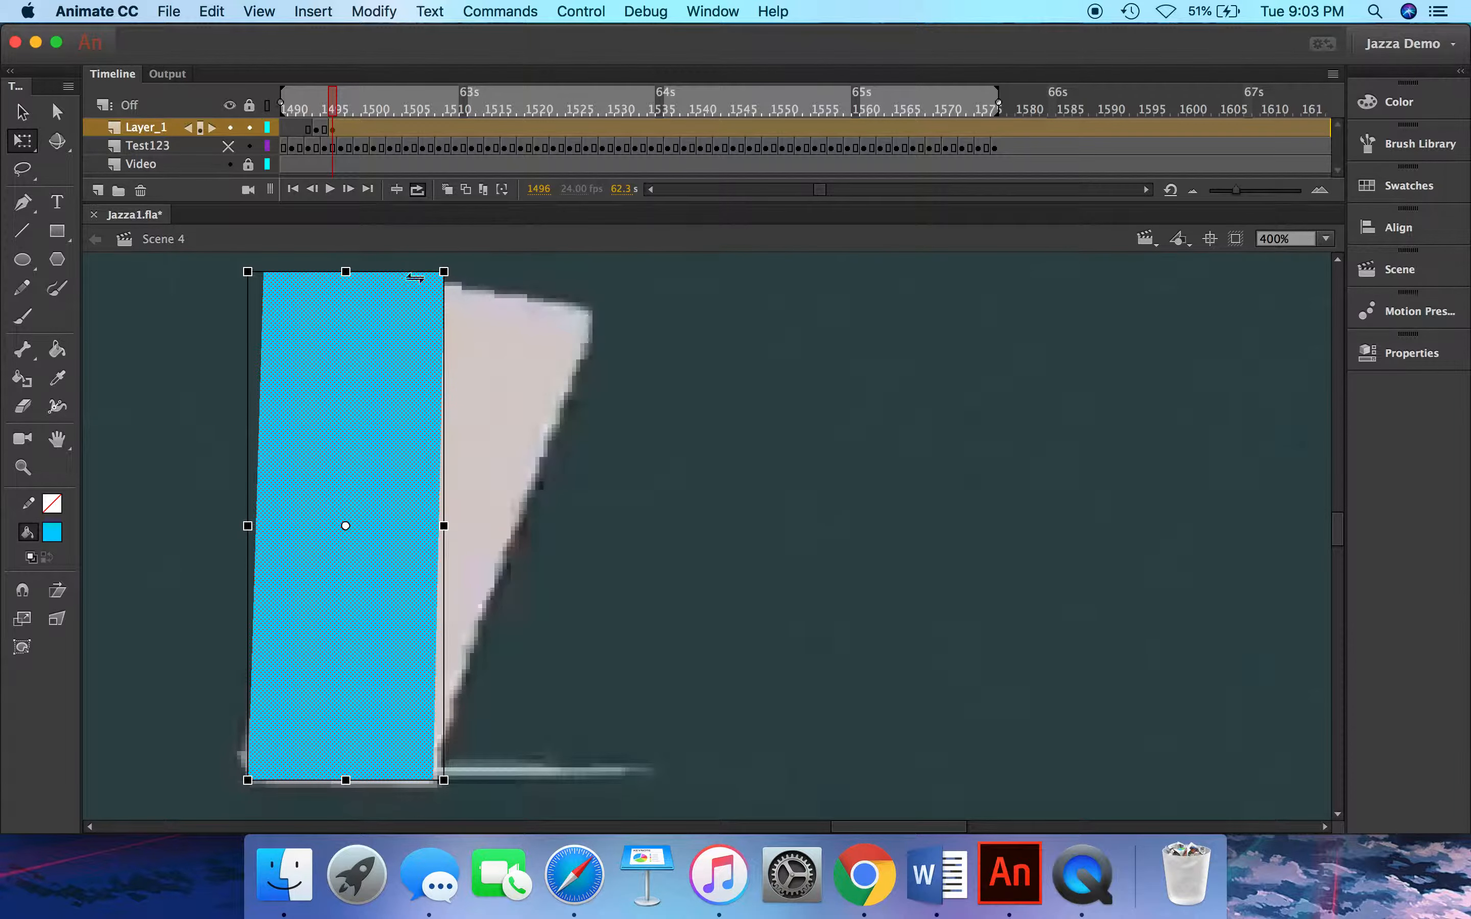
mouse_move(415, 277)
left_mouse_down()
mouse_move(464, 284)
mouse_move(423, 275)
mouse_move(435, 272)
left_mouse_up()
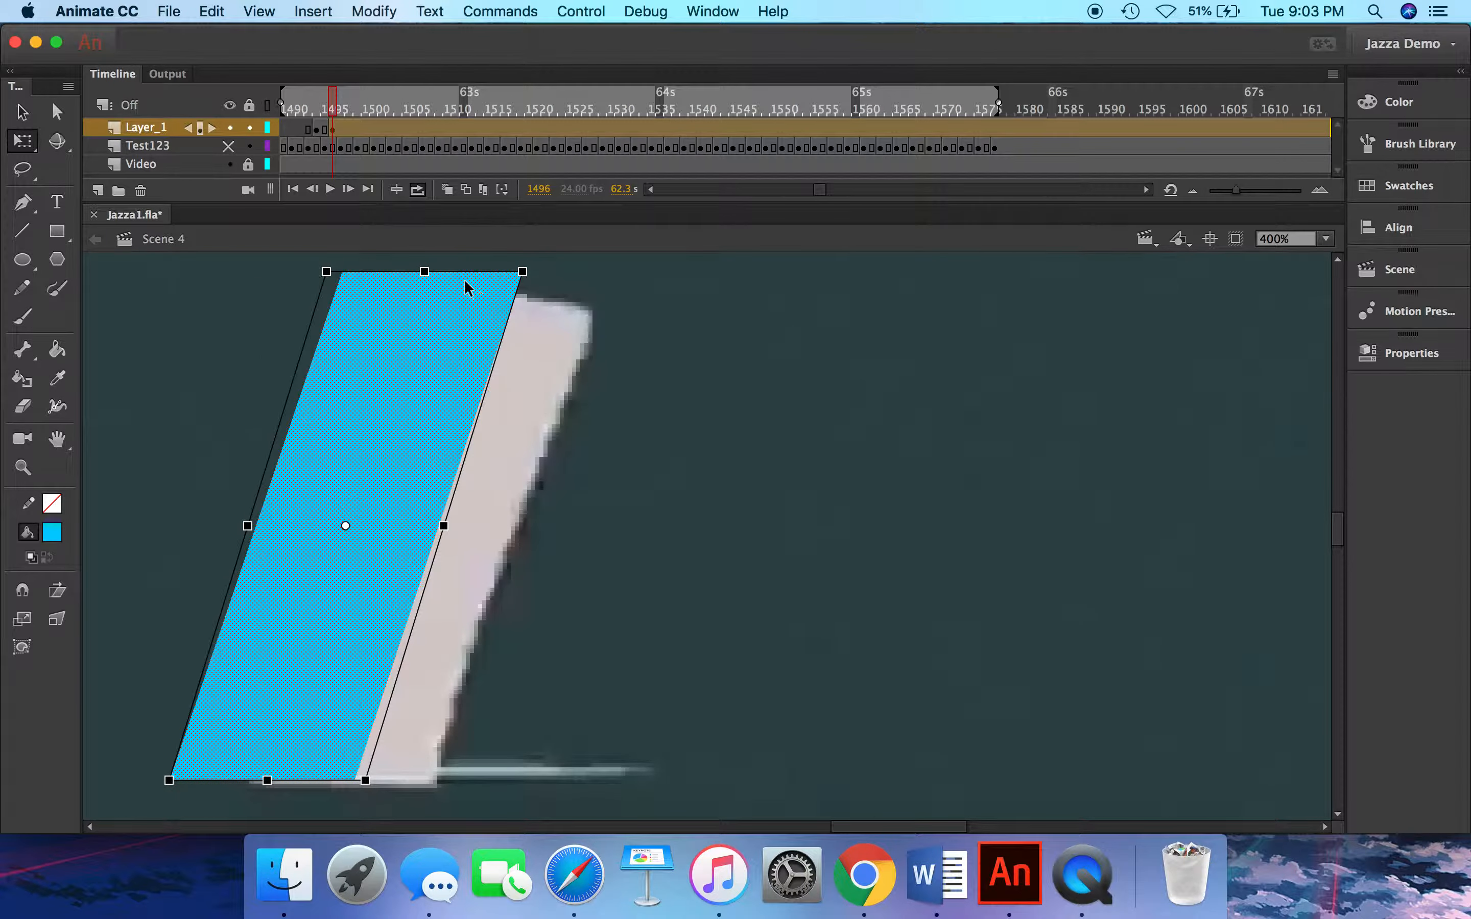
key("super+z")
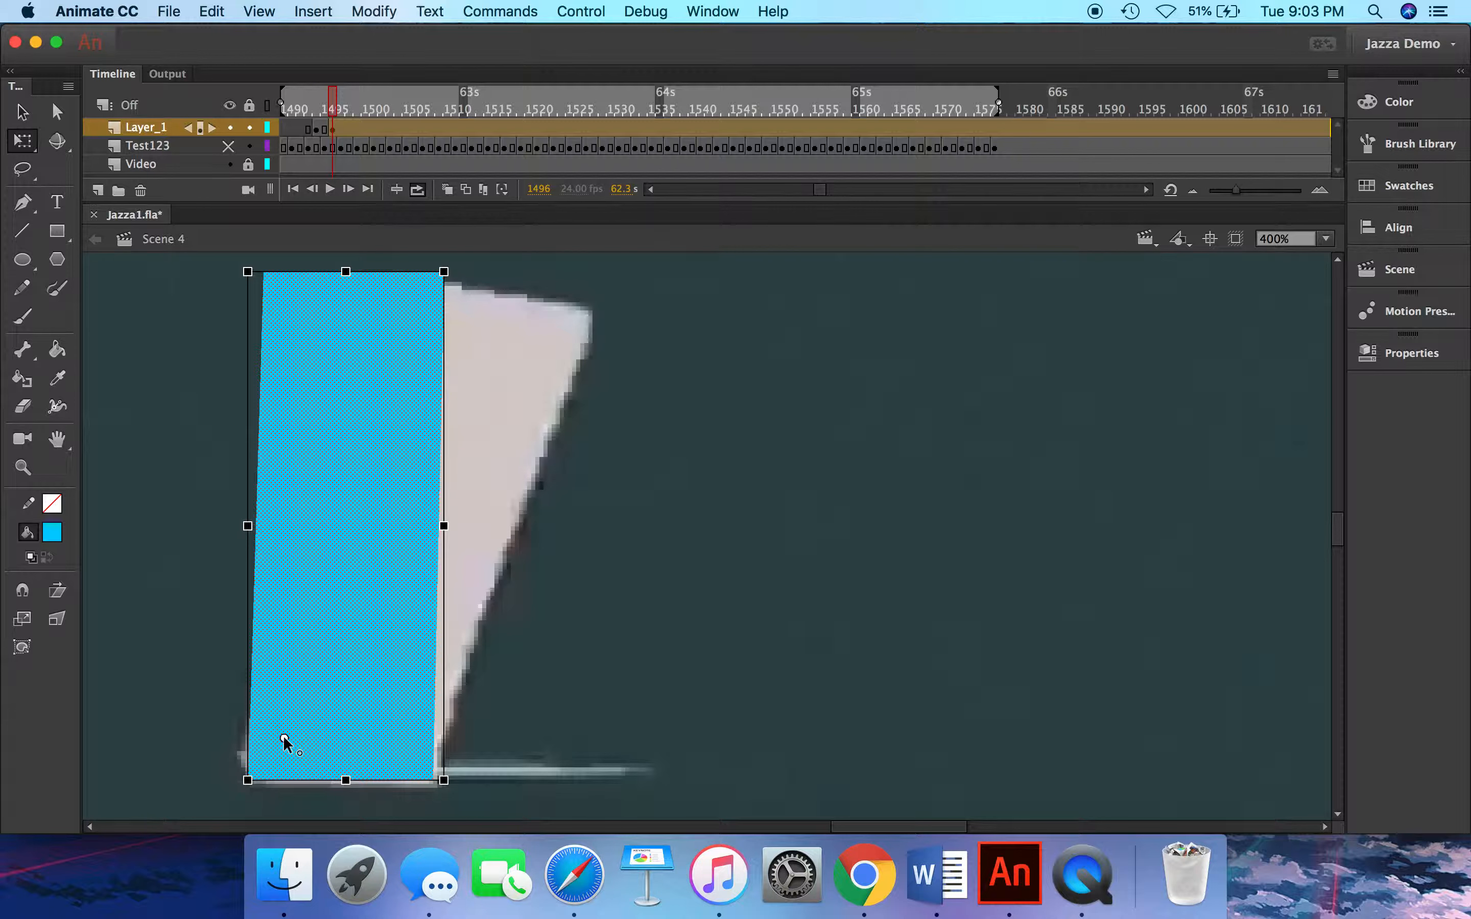
left_click_drag(257, 773, 253, 773)
left_click_drag(404, 269, 562, 314)
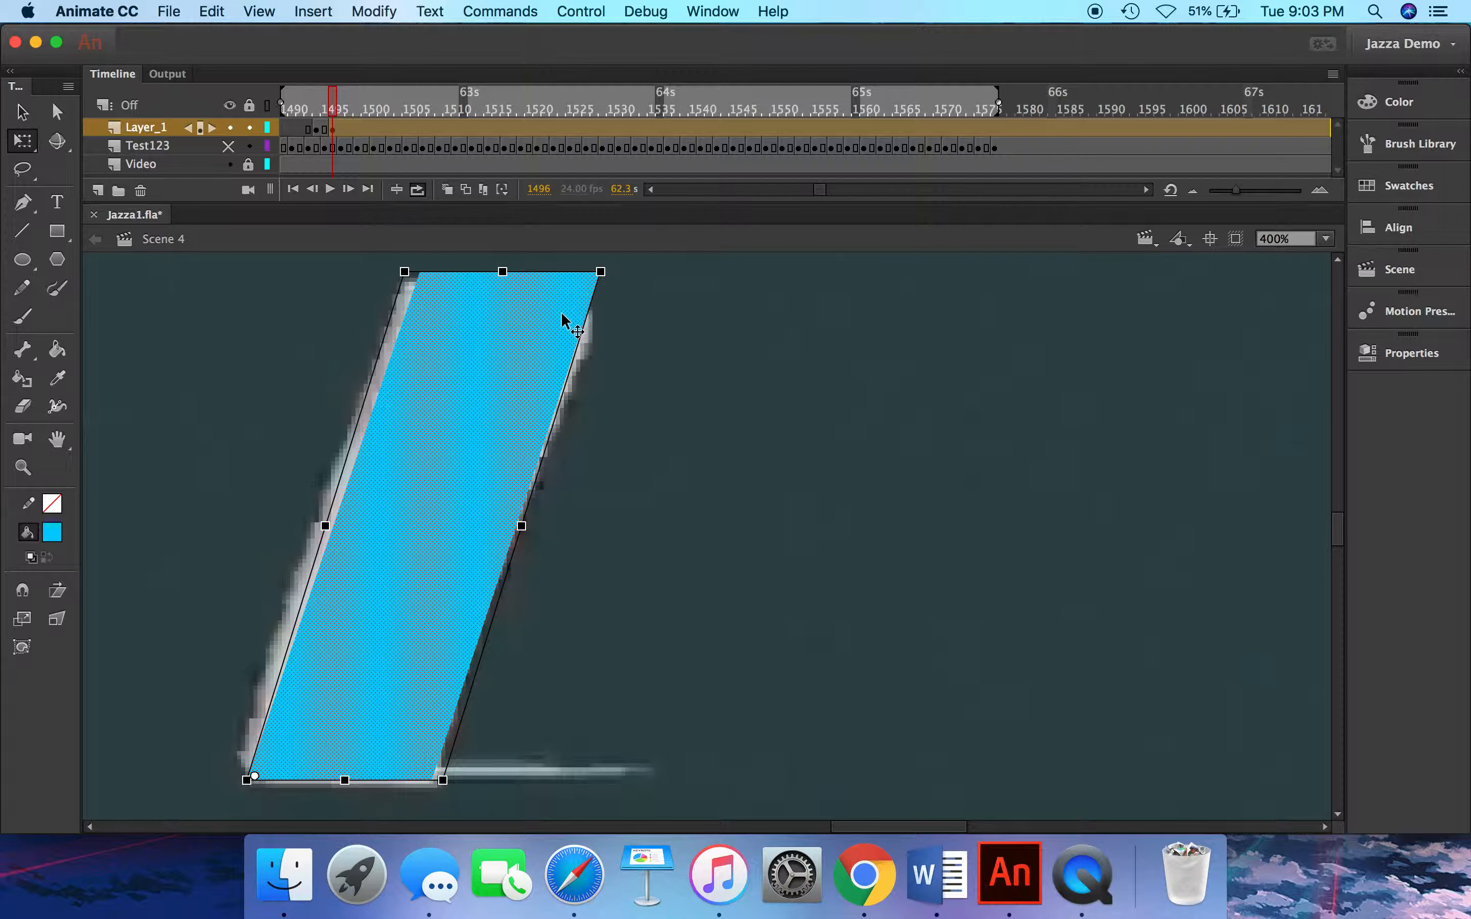
Show Layer_1 as outlines and move the skewed shape's two upper corners onto the reference's upper corners.
left_click(269, 129)
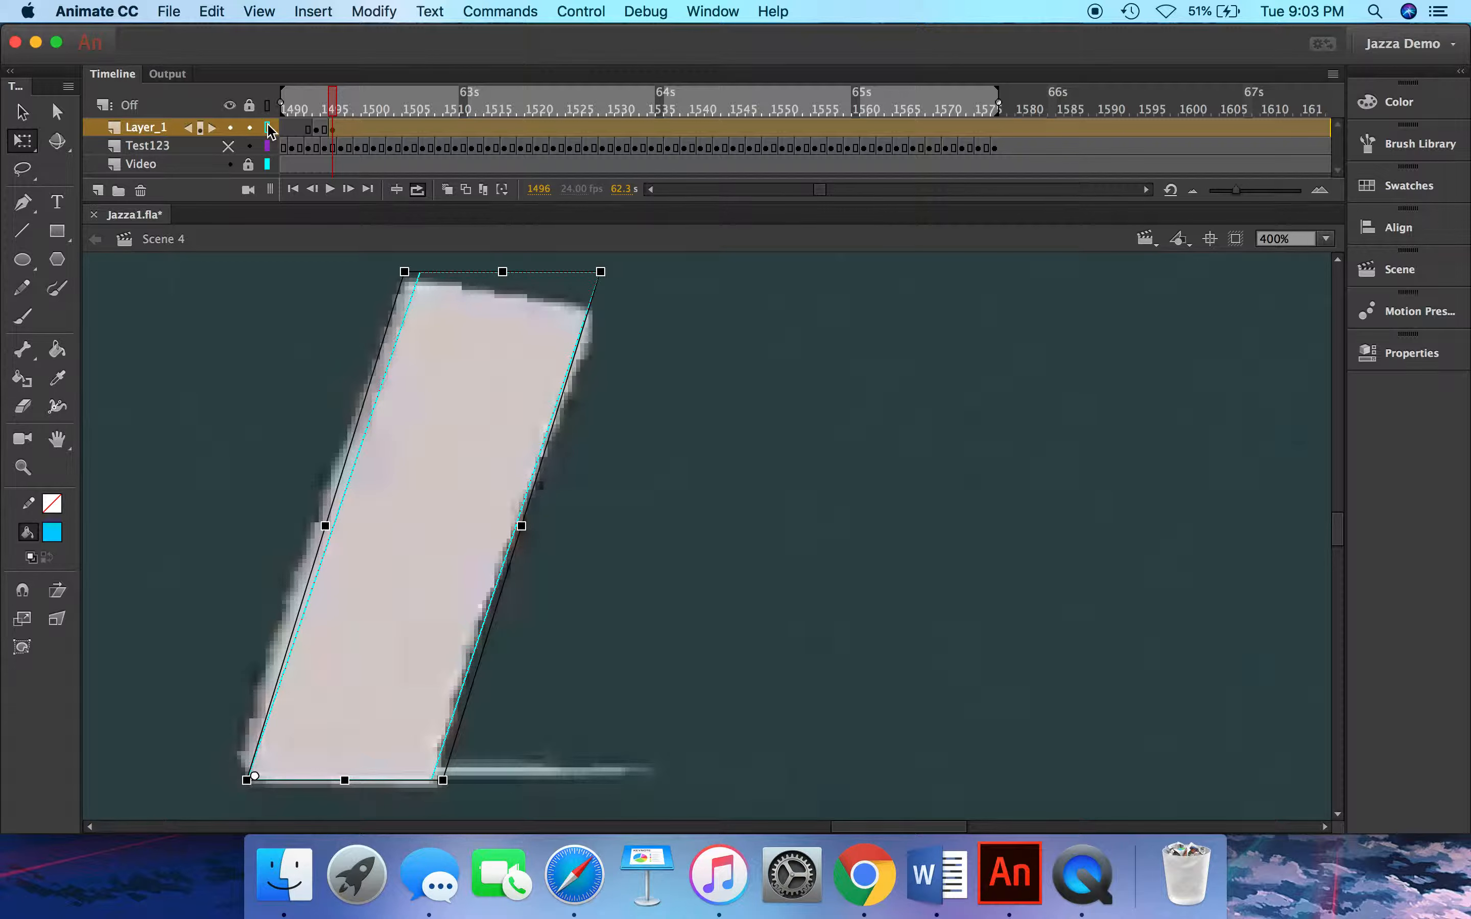
left_click(268, 348)
left_click(22, 112)
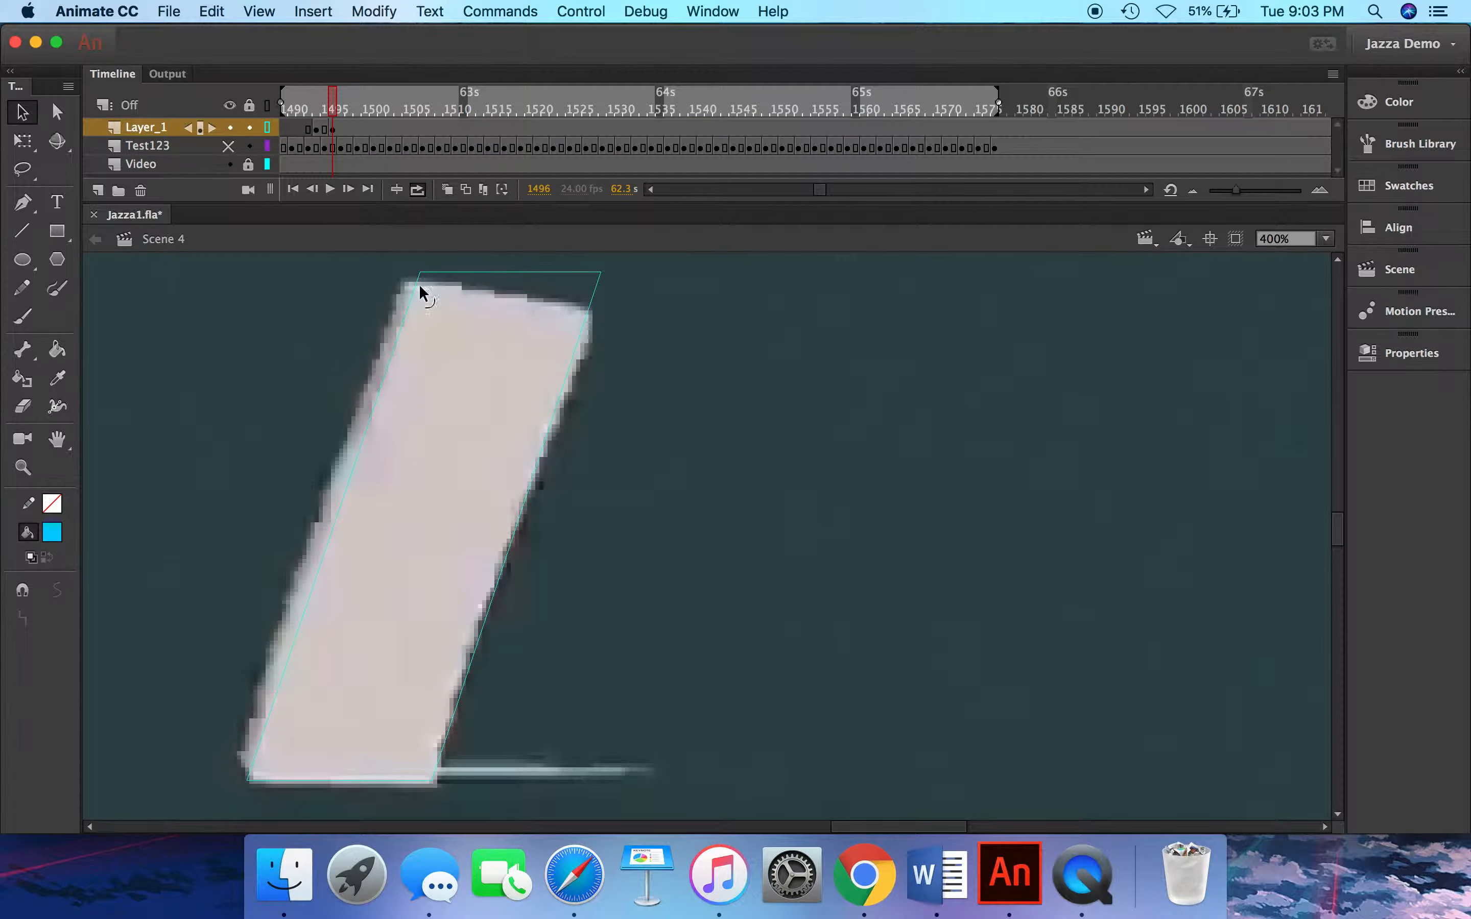
left_click_drag(419, 271, 413, 285)
left_click_drag(600, 274, 592, 314)
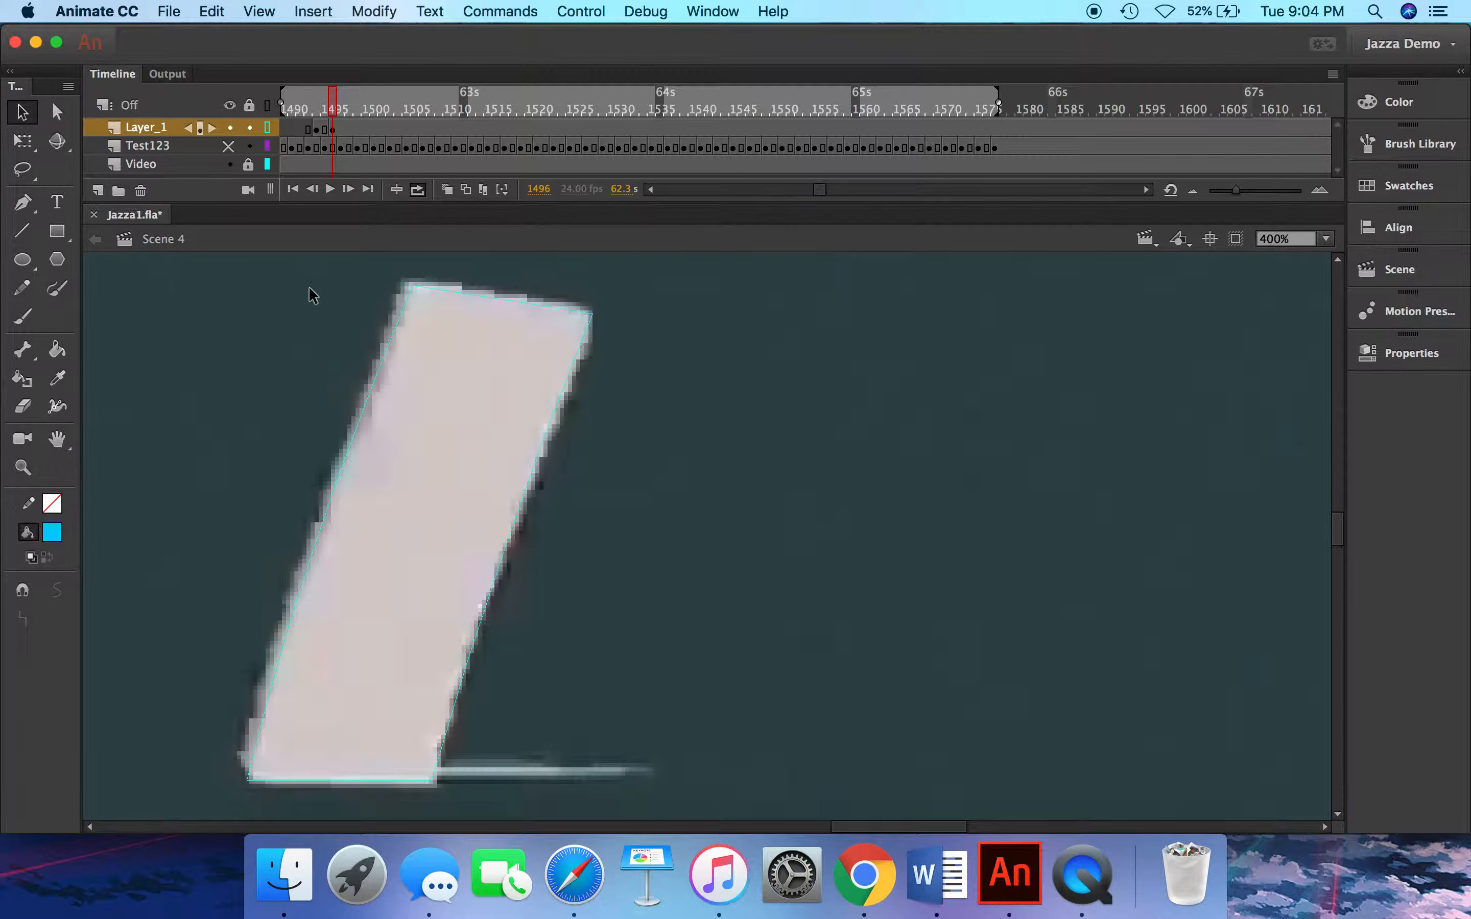
Add a keyframe at frame 1498 on Layer_1 and, with fill and onion skinning on, move the shape to the reference's lower-left end.
key(".")
key(".")
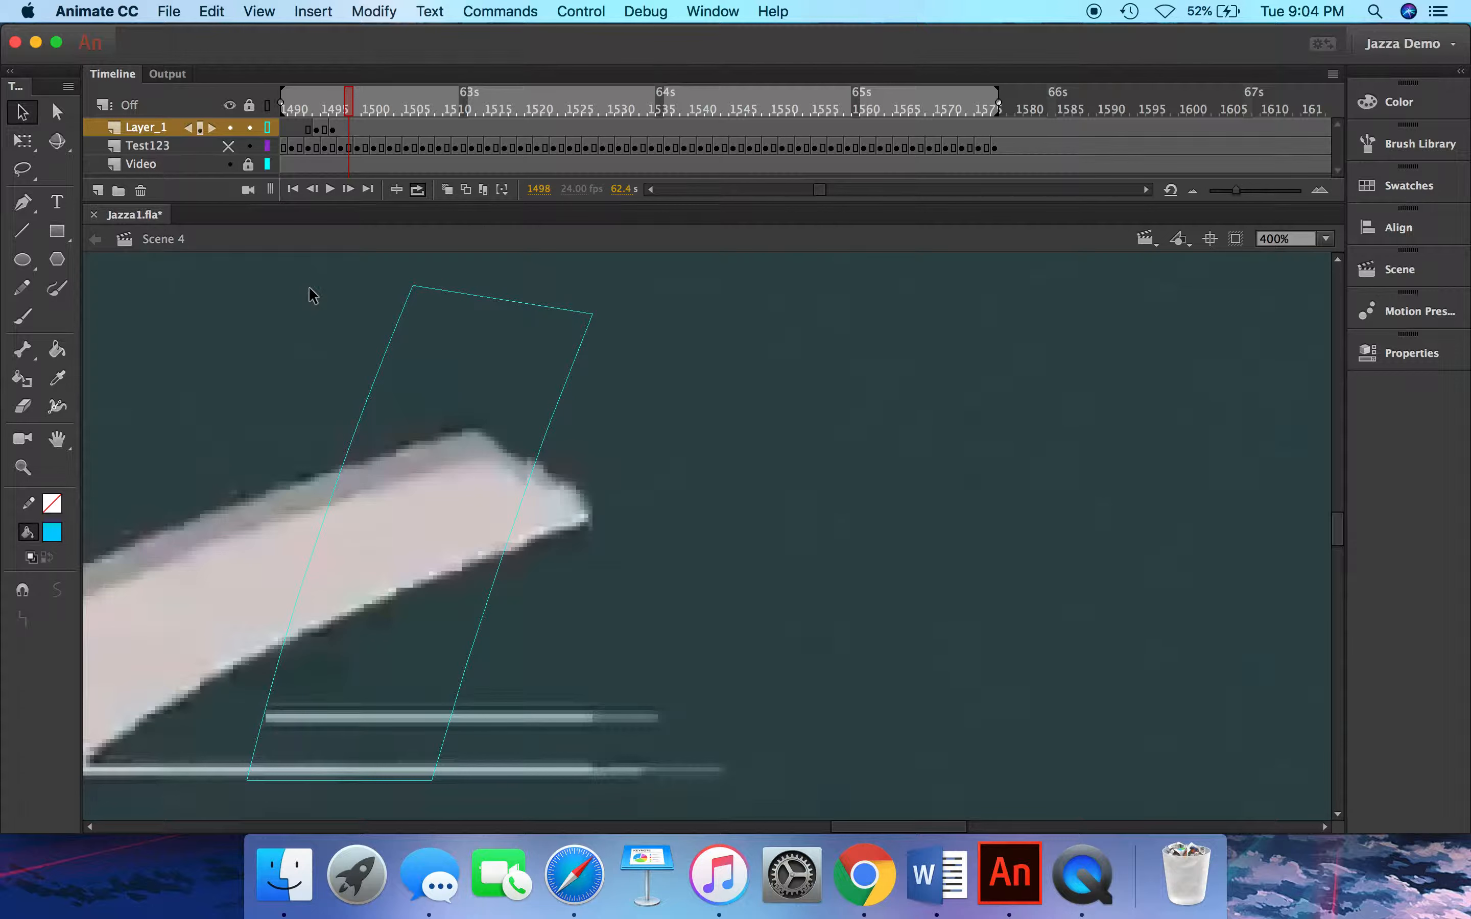
key("F6")
scroll(378, 436, "left", 10)
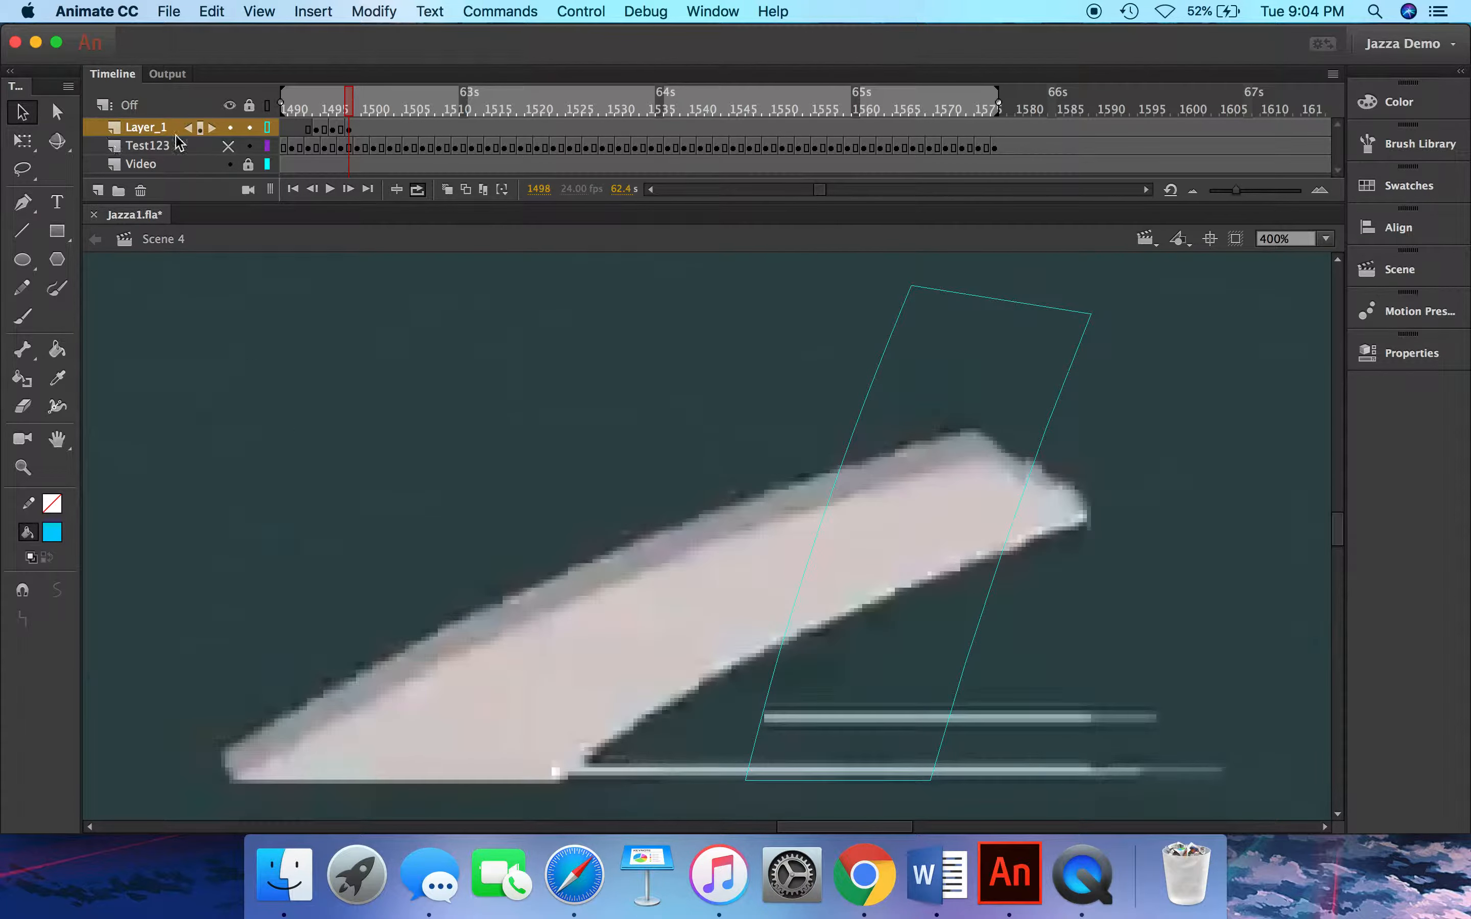
left_click(268, 128)
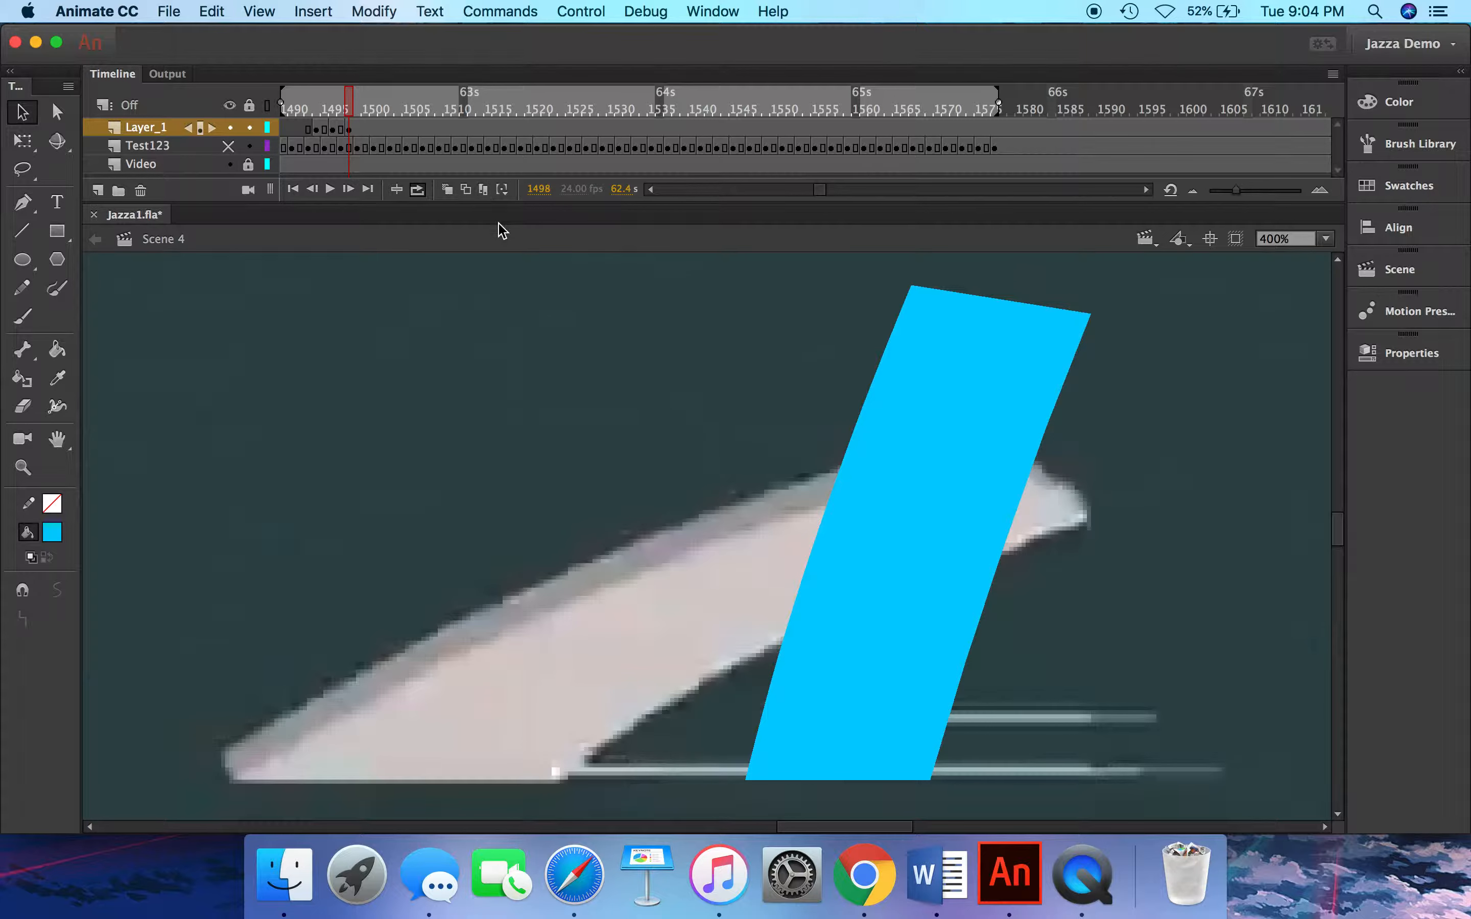
left_click(448, 191)
left_click_drag(886, 570, 389, 546)
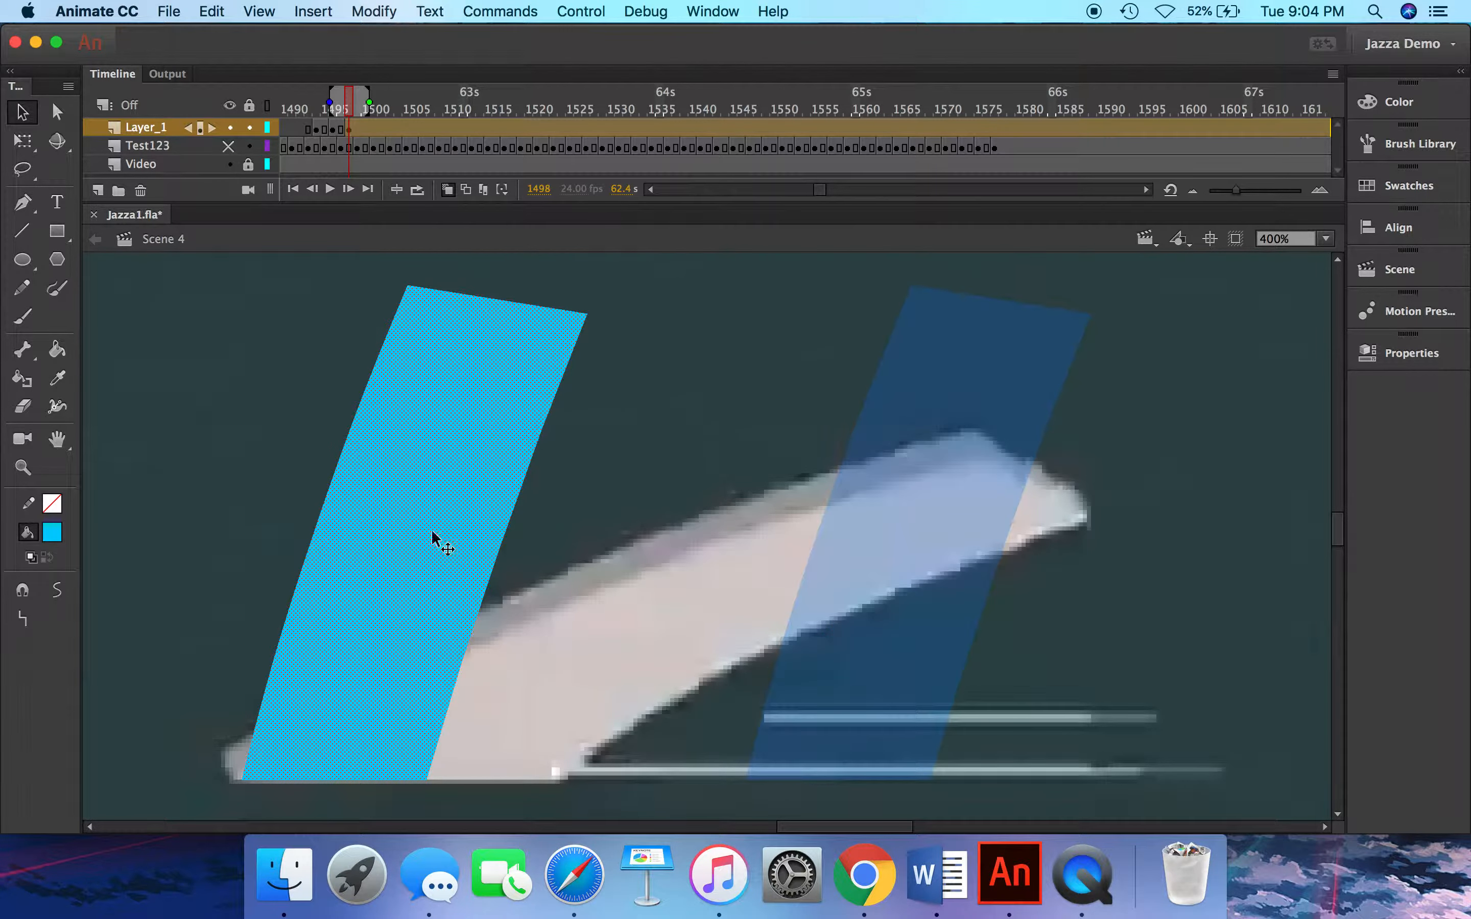
Skew the frame 1498 shape rightward about its lower-left corner and reduce its height to about the reference's top.
left_click(23, 141)
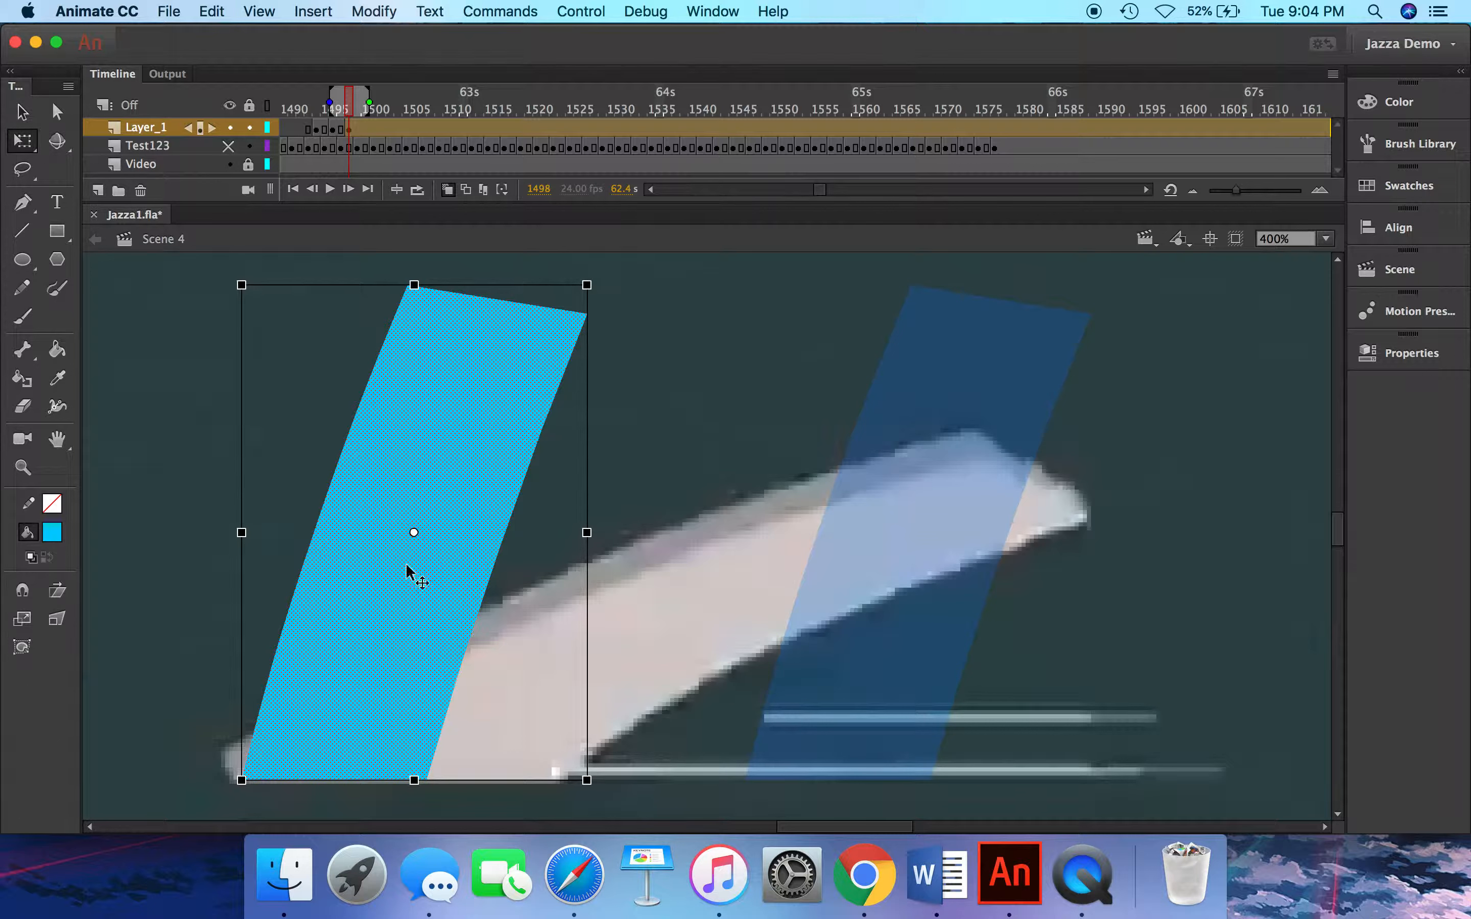
left_click_drag(412, 530, 268, 741)
left_click_drag(489, 284, 878, 352)
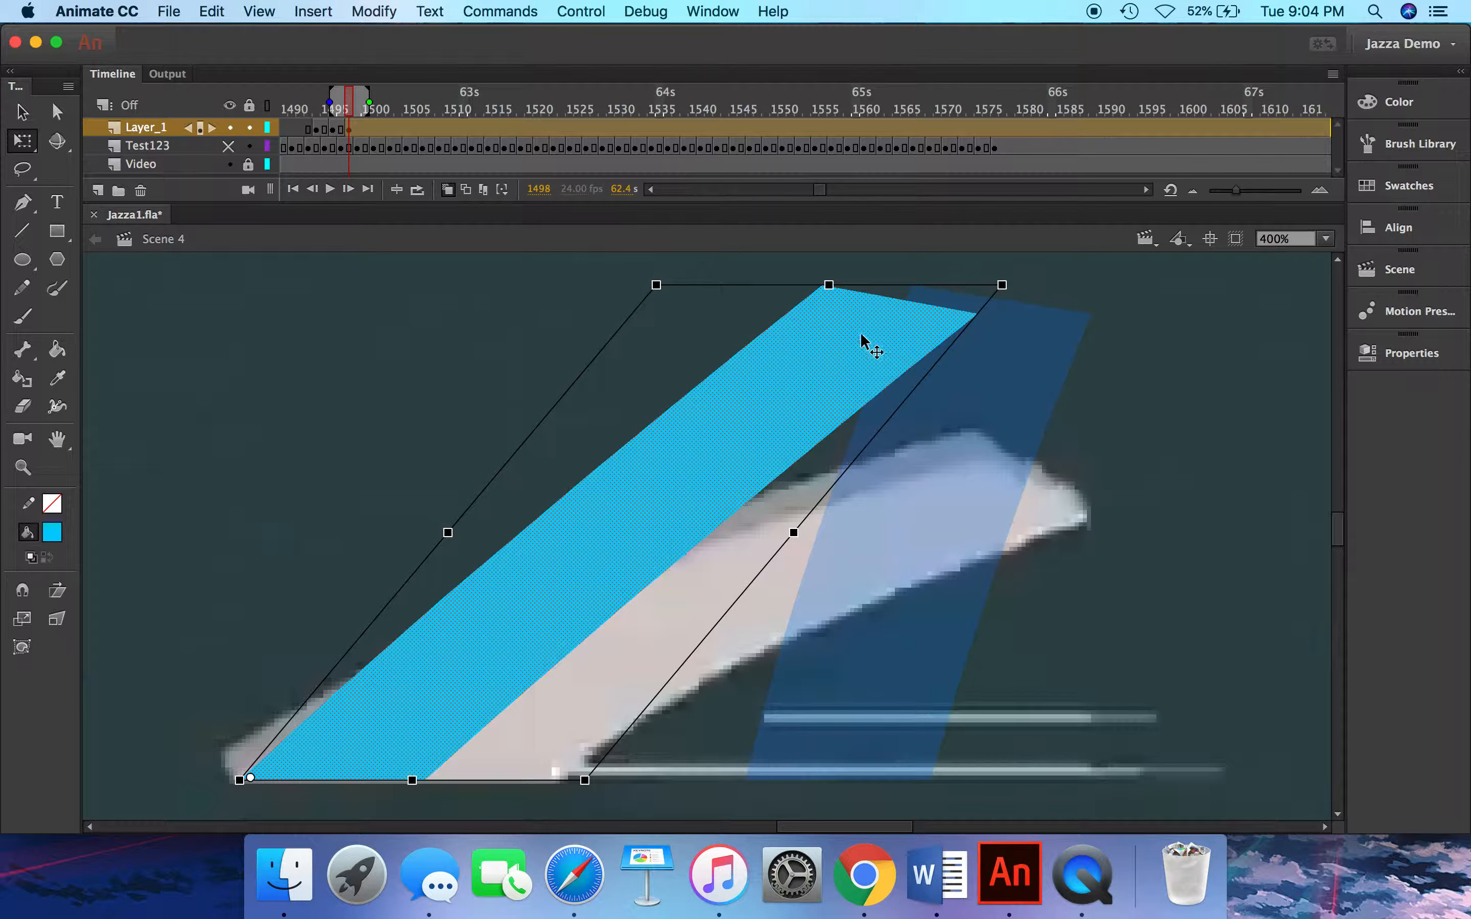
left_click_drag(832, 285, 815, 418)
left_click(815, 416)
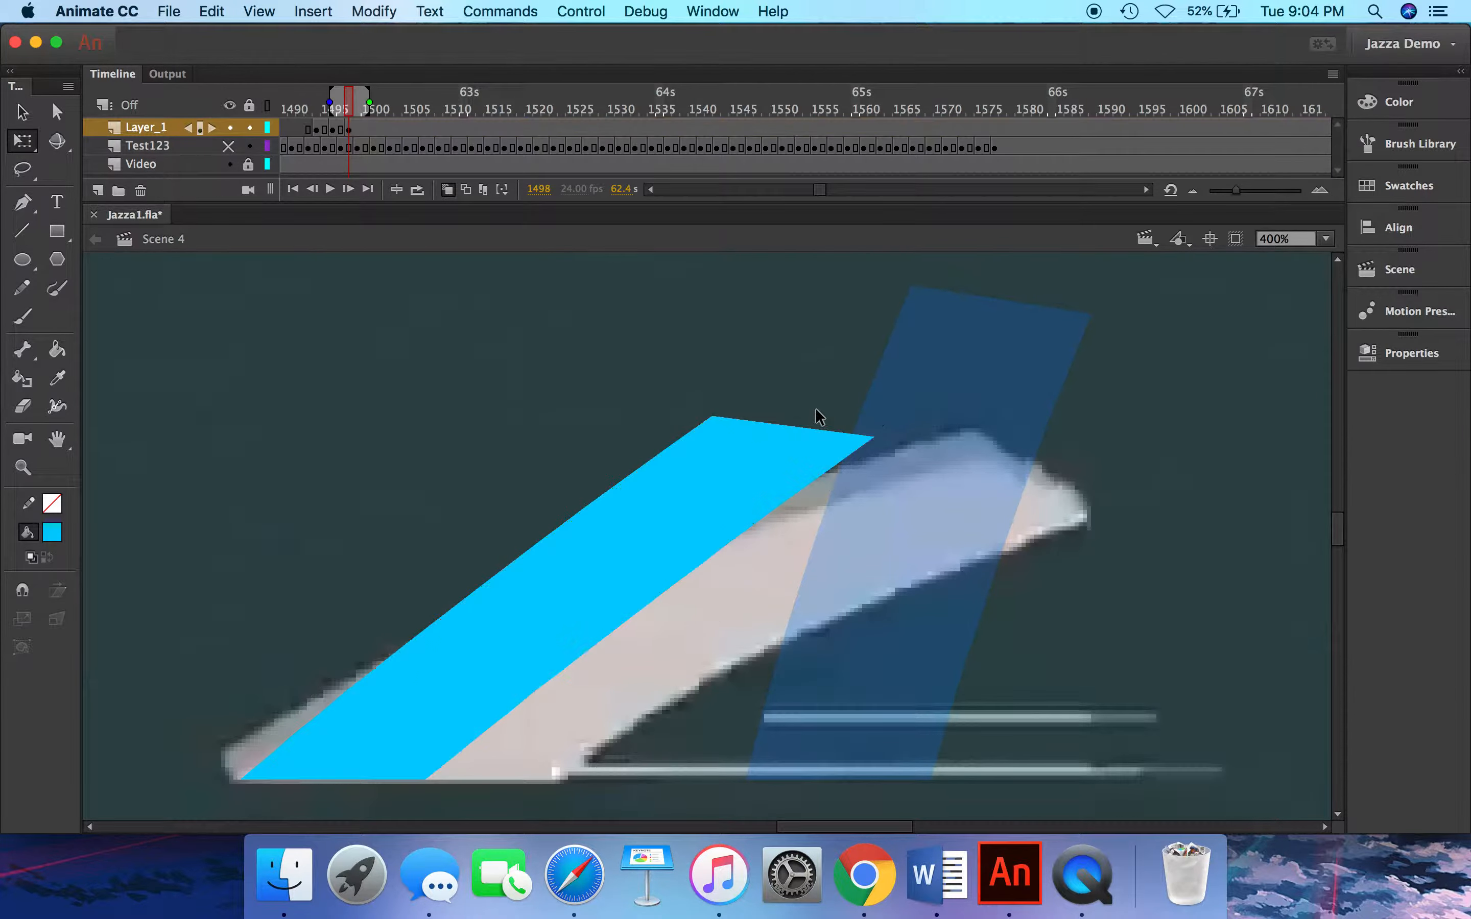
Reset the shape's transformation point to its lower-left corner and skew it further rightward toward the reference's tip.
left_click(791, 447)
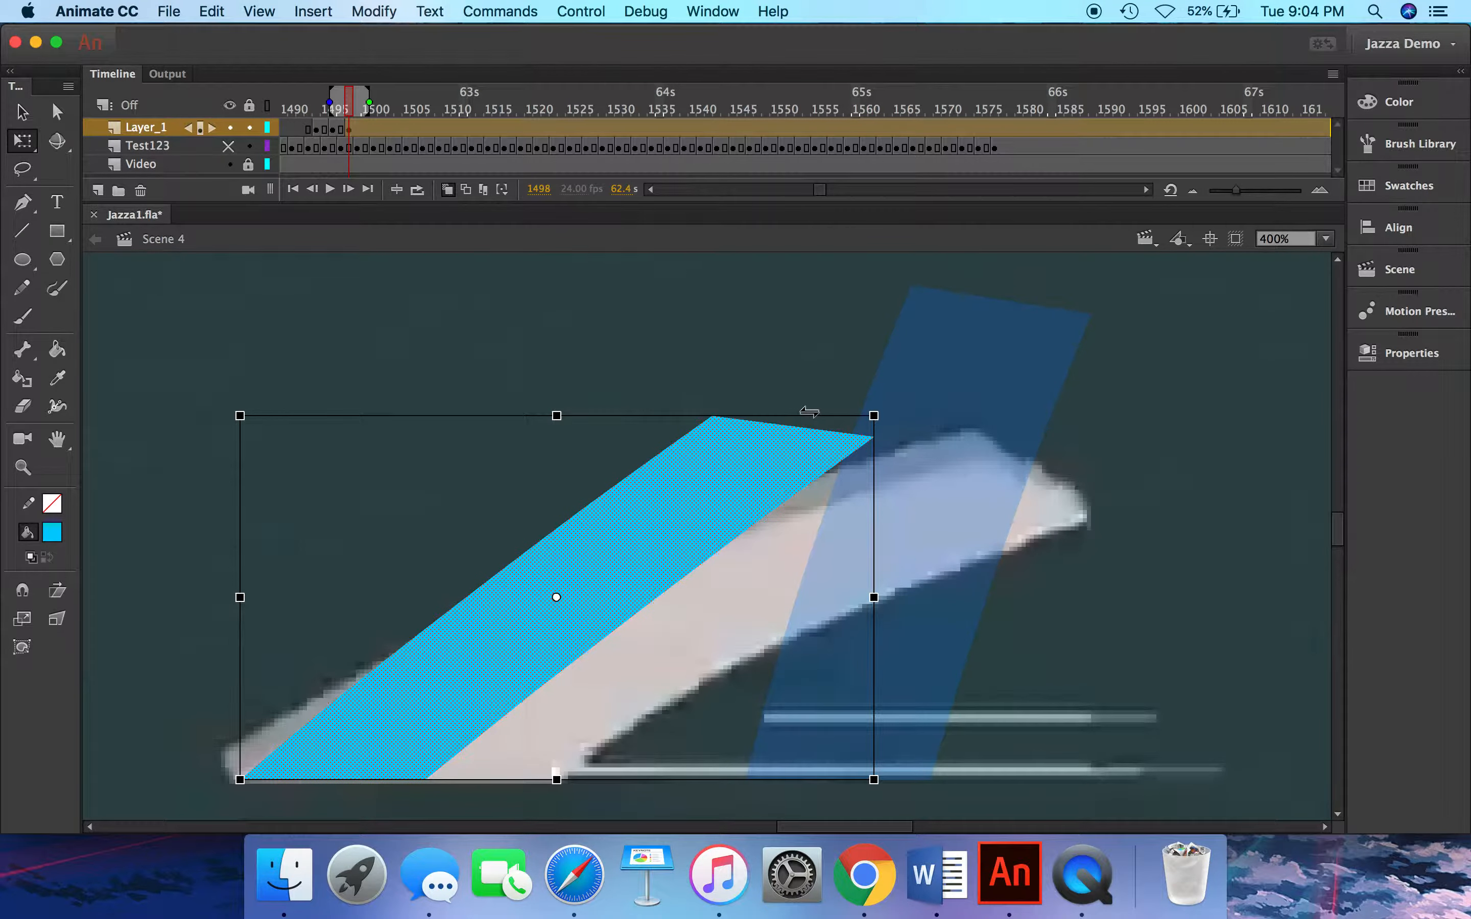
left_click_drag(809, 411, 940, 416)
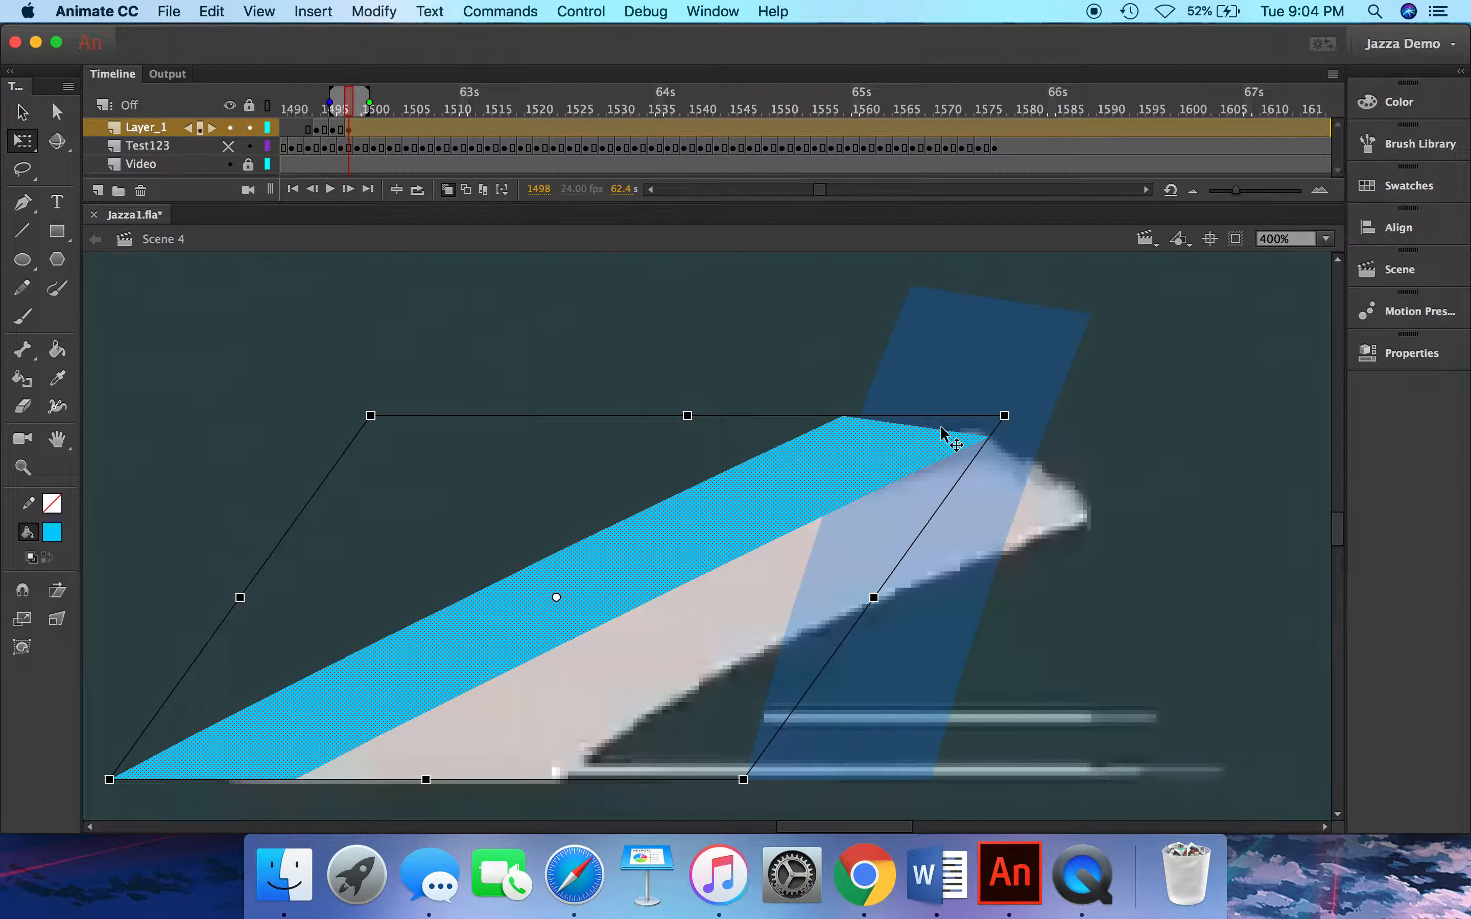
key("cmd+z")
left_click_drag(557, 595, 255, 768)
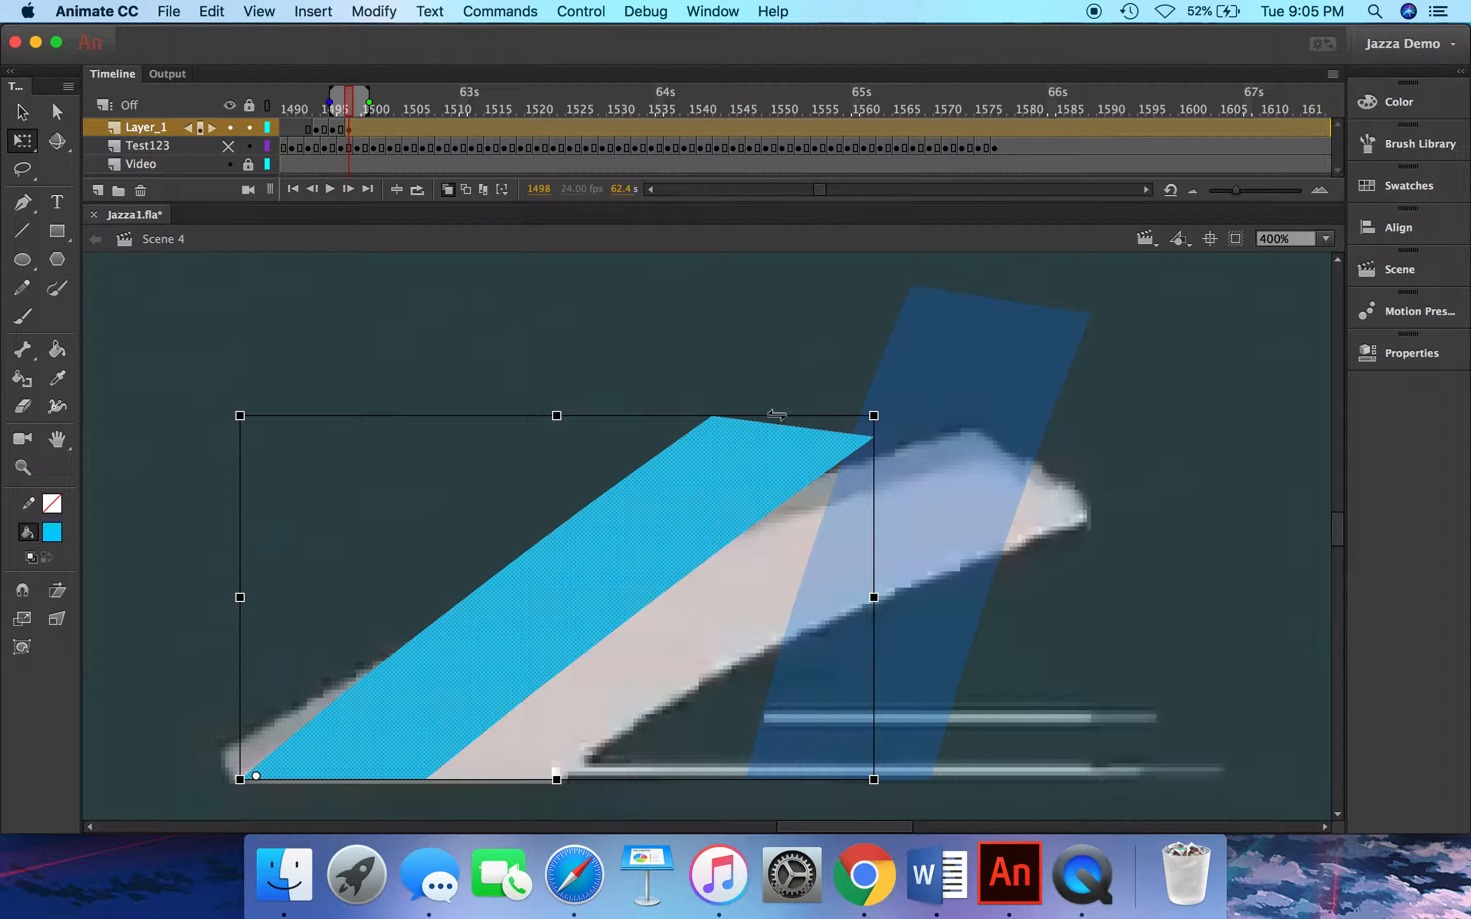
left_click_drag(776, 417, 974, 420)
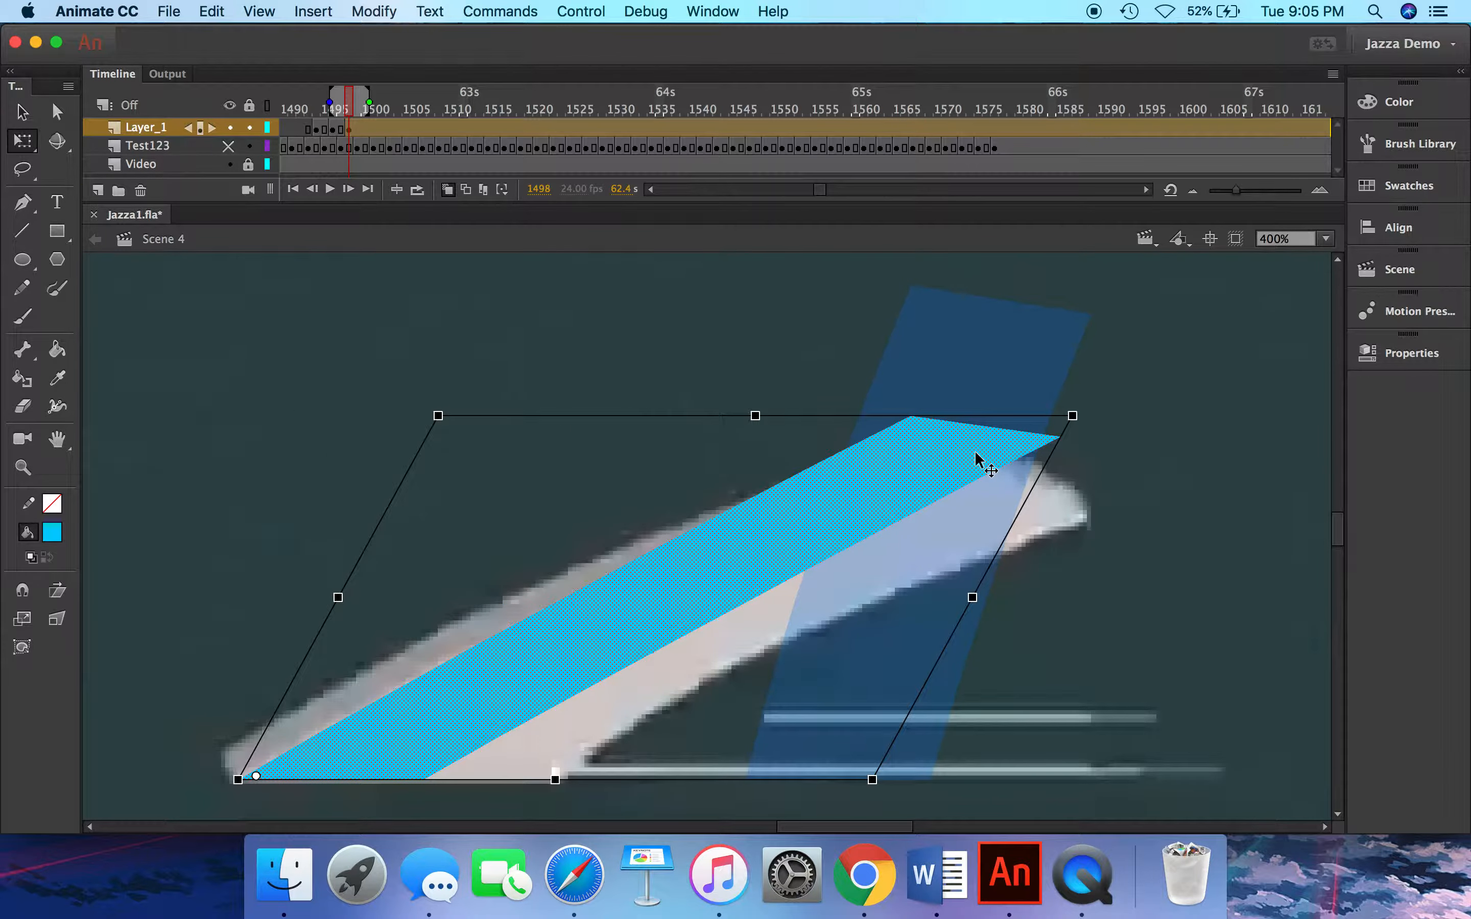
left_click(794, 333)
Move the shape's two tip corners and lower-right base corner onto the matching reference corners with the Subselection tool.
left_click(22, 112)
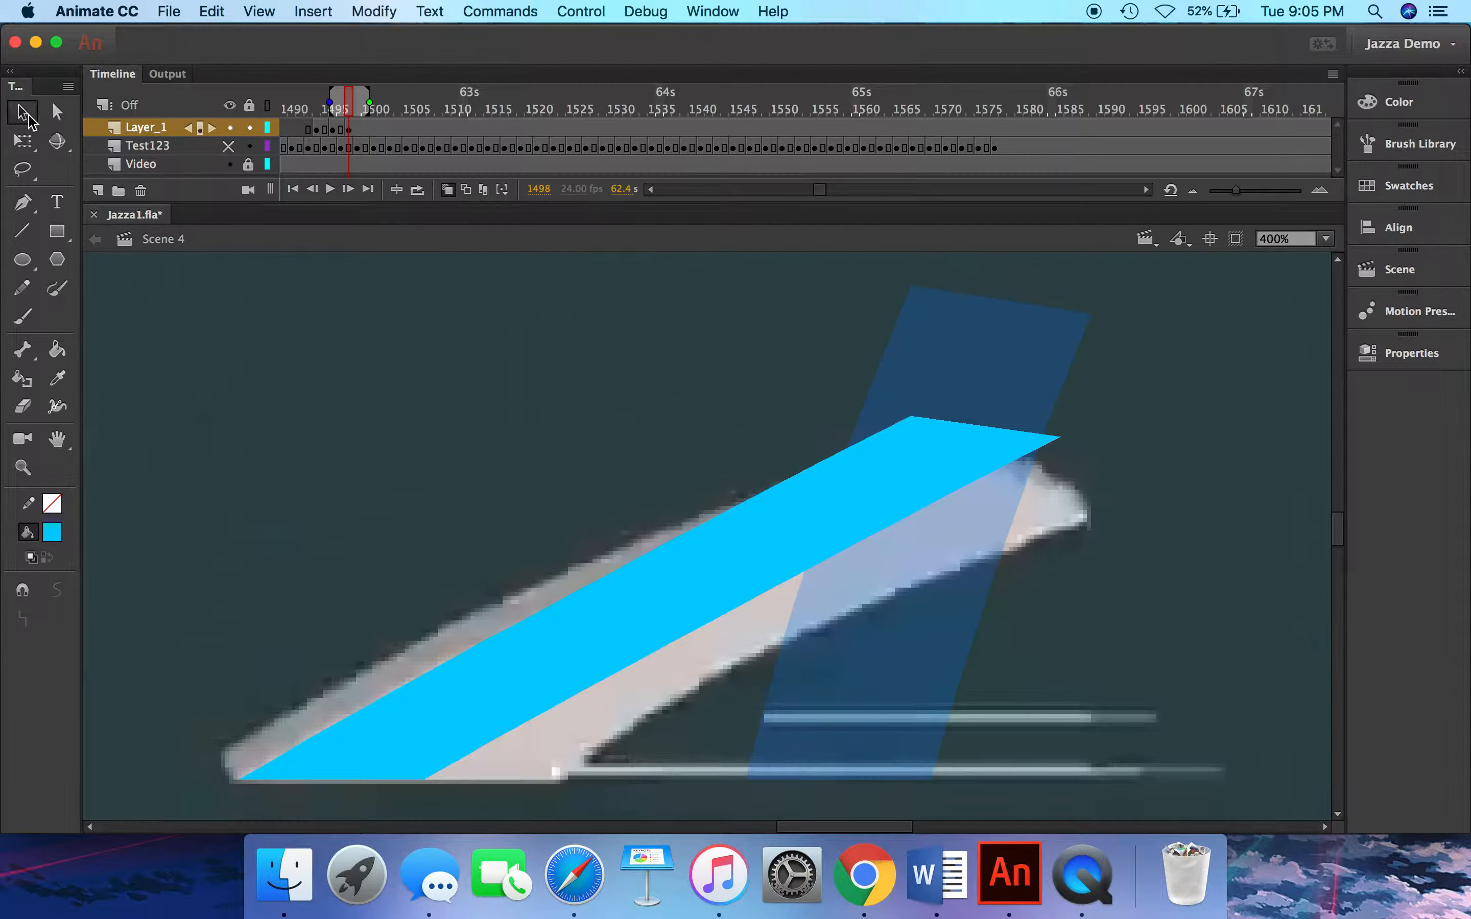
left_click(56, 112)
left_click(1061, 440)
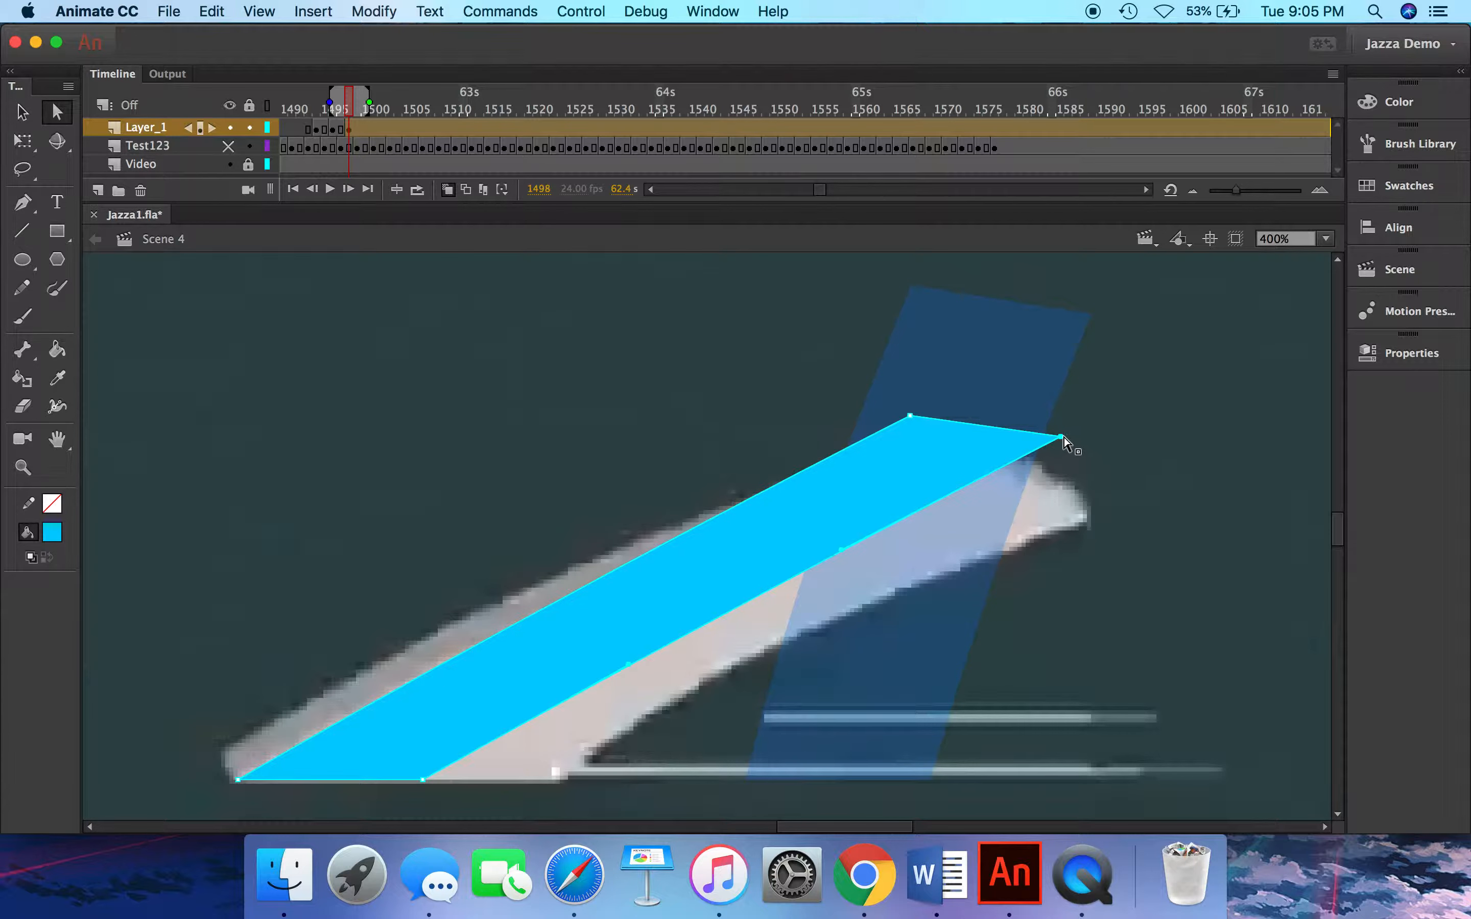
left_click_drag(1062, 437, 1084, 515)
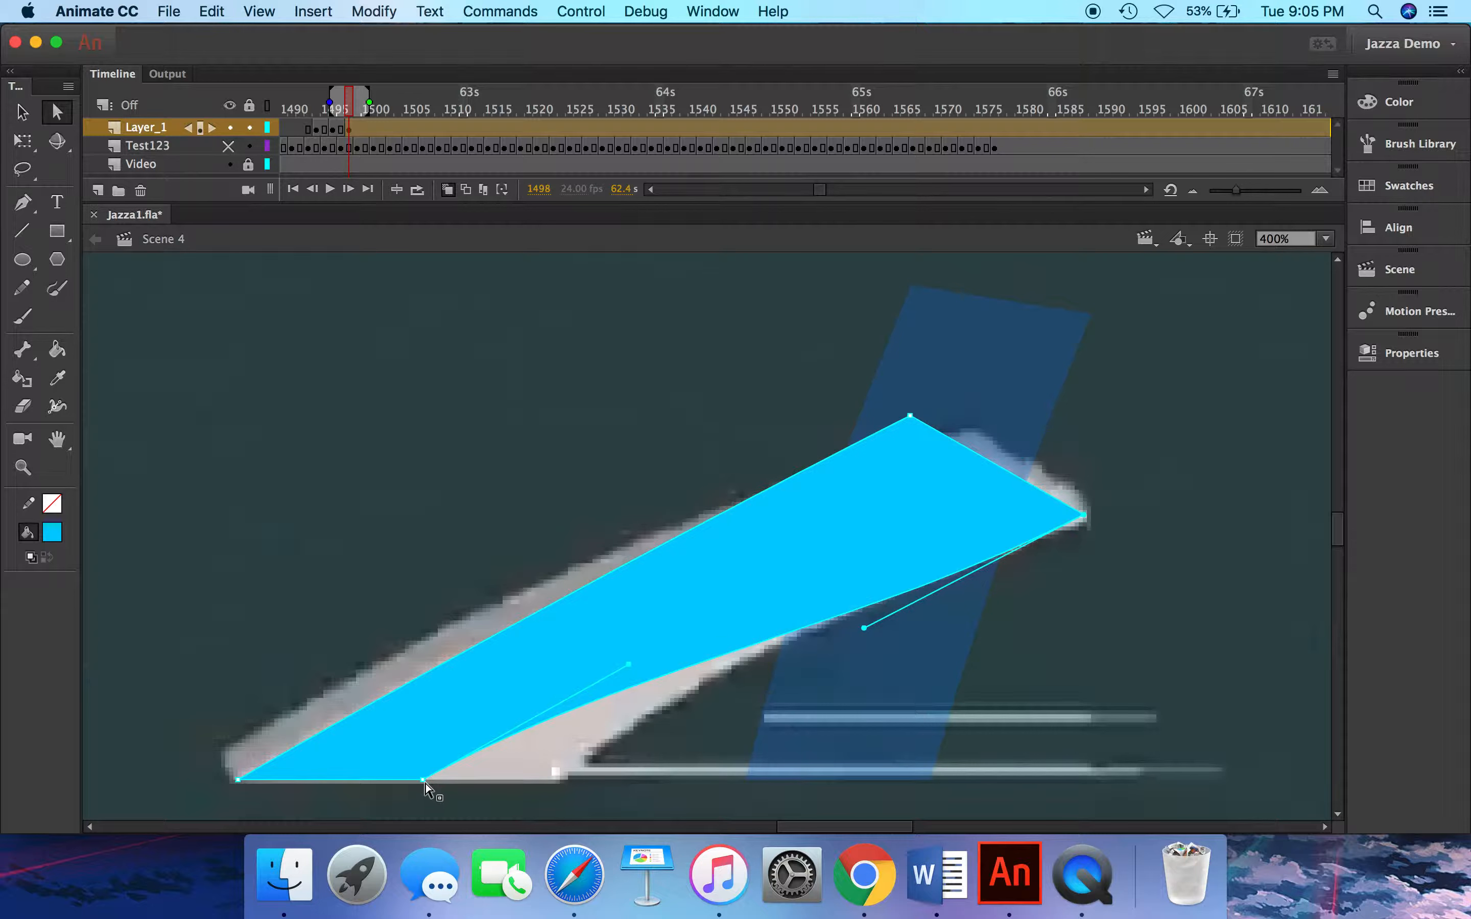
left_click_drag(425, 783, 557, 781)
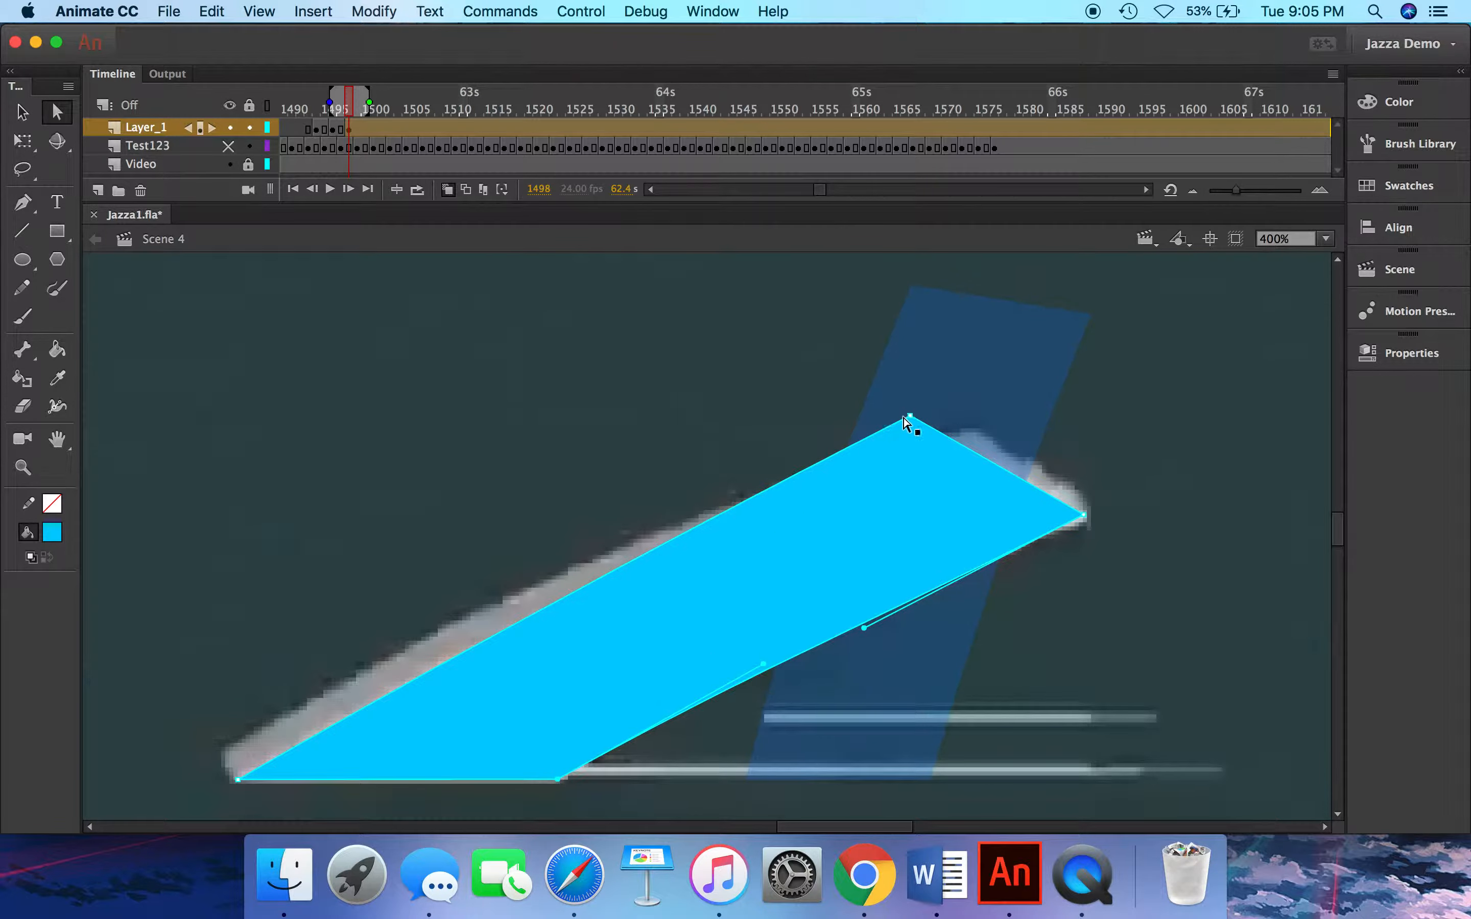
left_click_drag(911, 416, 973, 433)
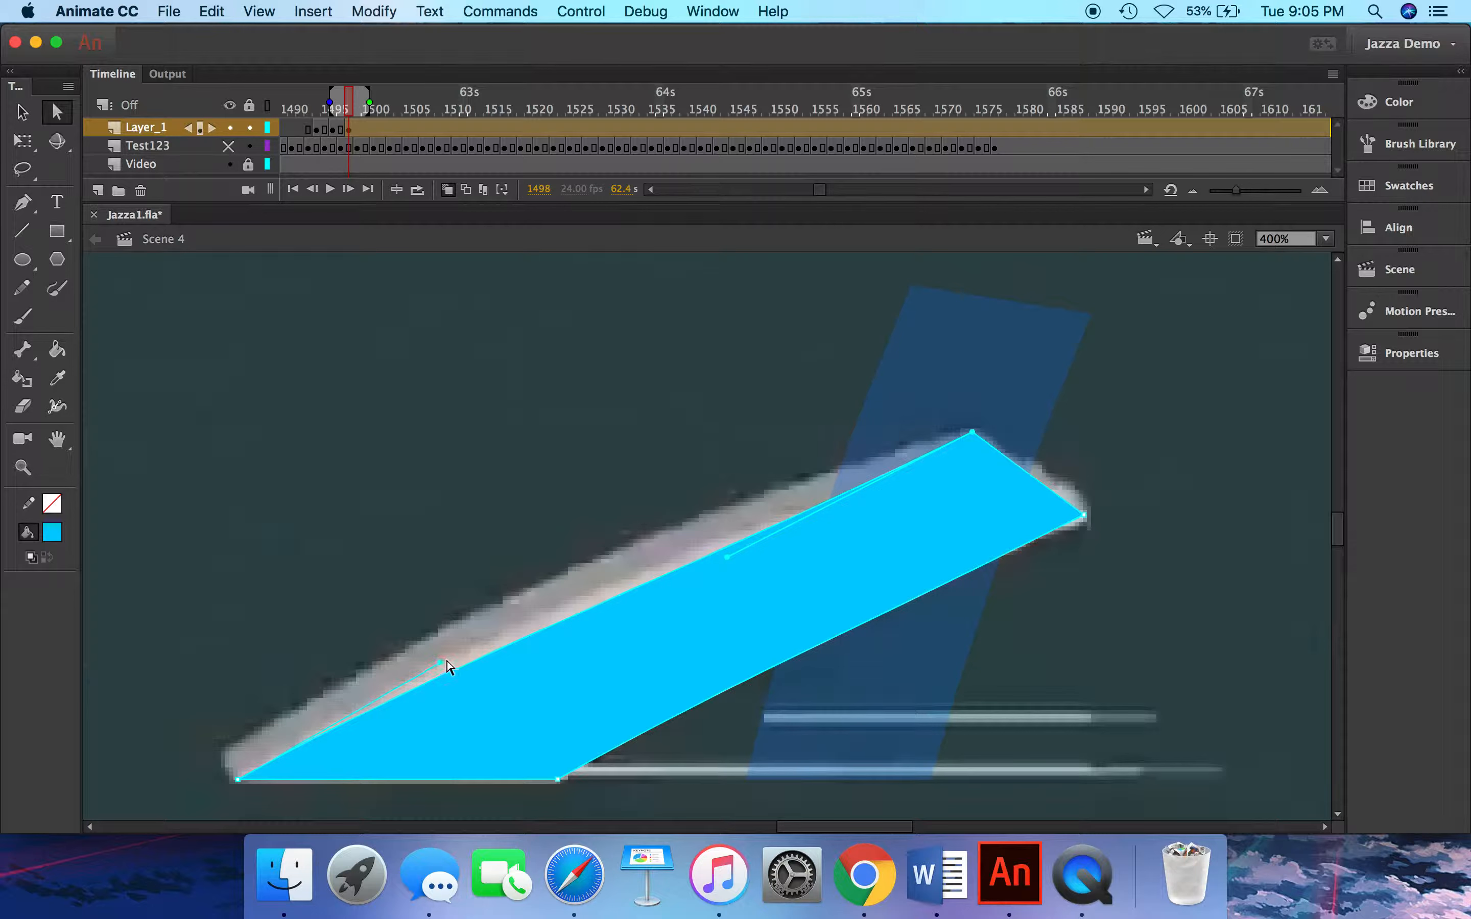
Bend the frame 1498 shape's upper and lower edges to follow the reference's light face, adjusting their curve handles and refining the upper edge.
left_click_drag(441, 661, 520, 603)
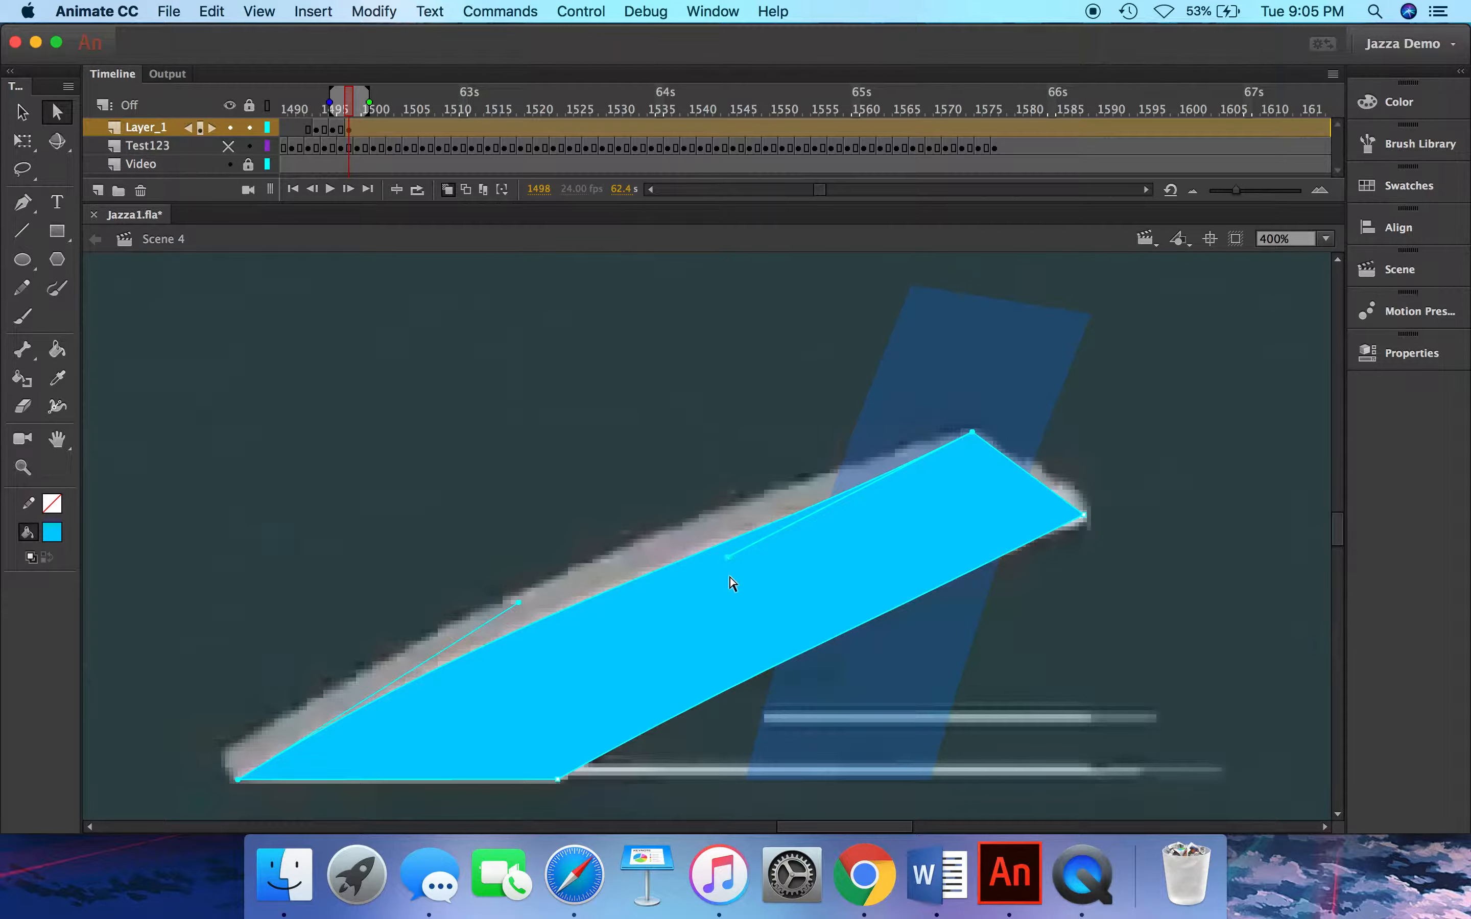
mouse_move(728, 553)
left_mouse_down()
mouse_move(720, 507)
mouse_move(728, 556)
left_mouse_up()
left_click(1086, 516)
left_click_drag(864, 628, 808, 610)
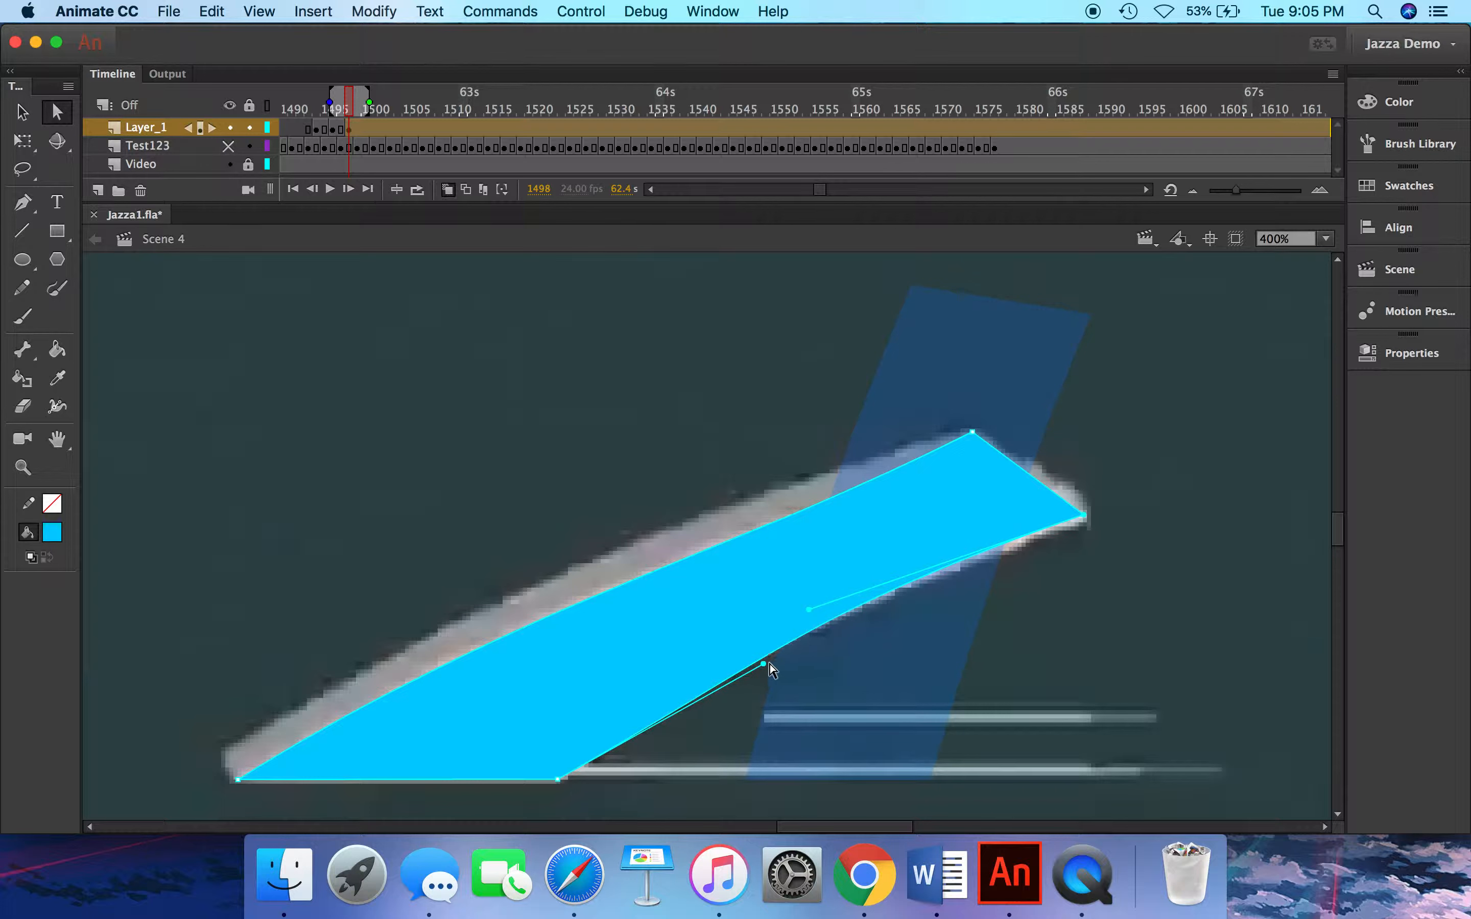
left_click_drag(764, 662, 711, 665)
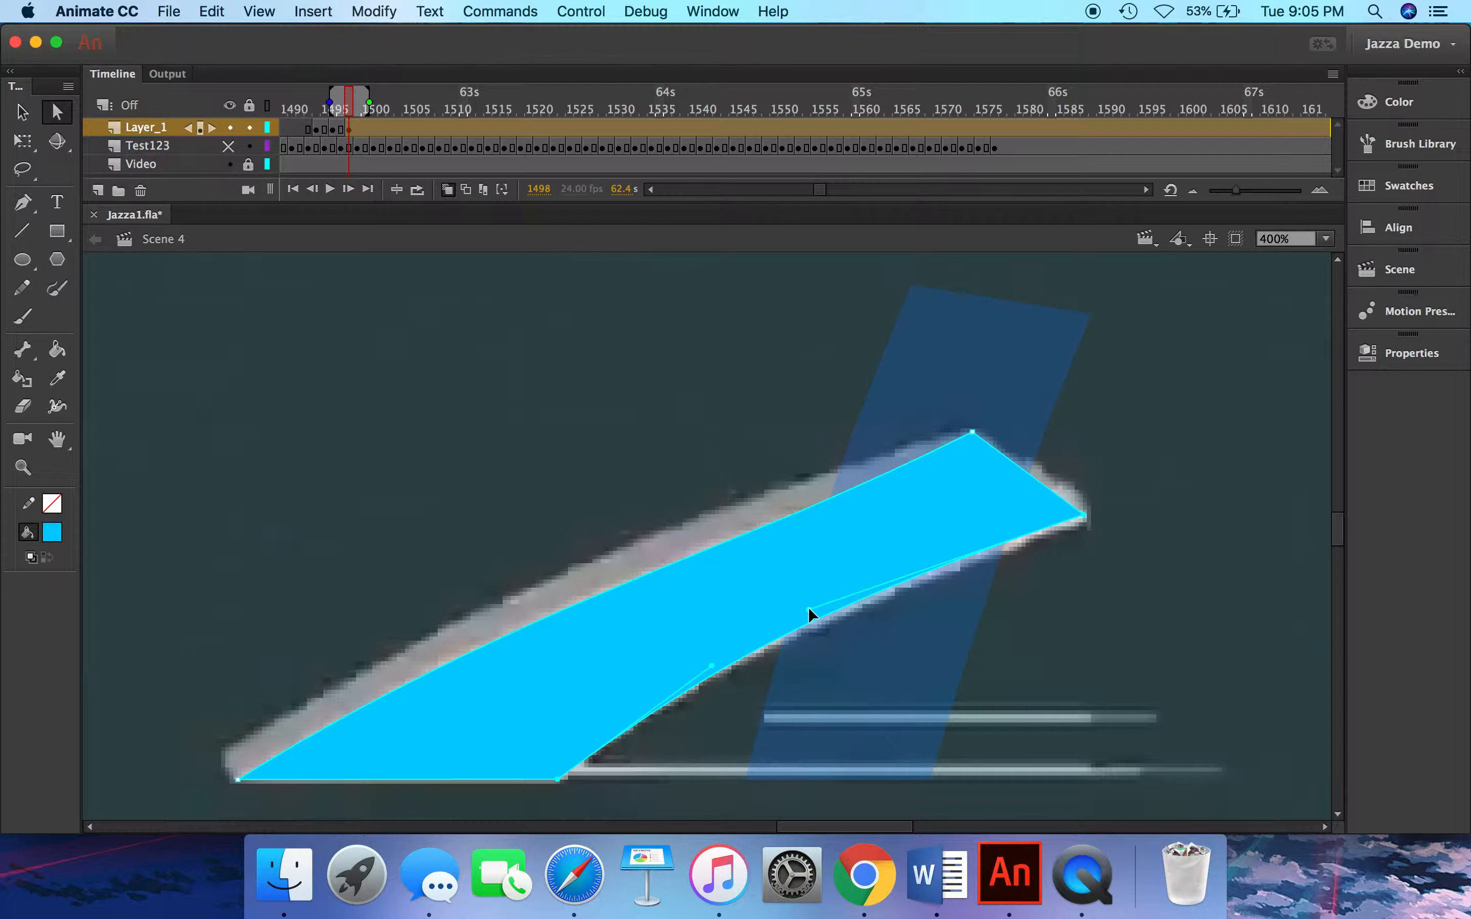
left_click_drag(809, 610, 811, 614)
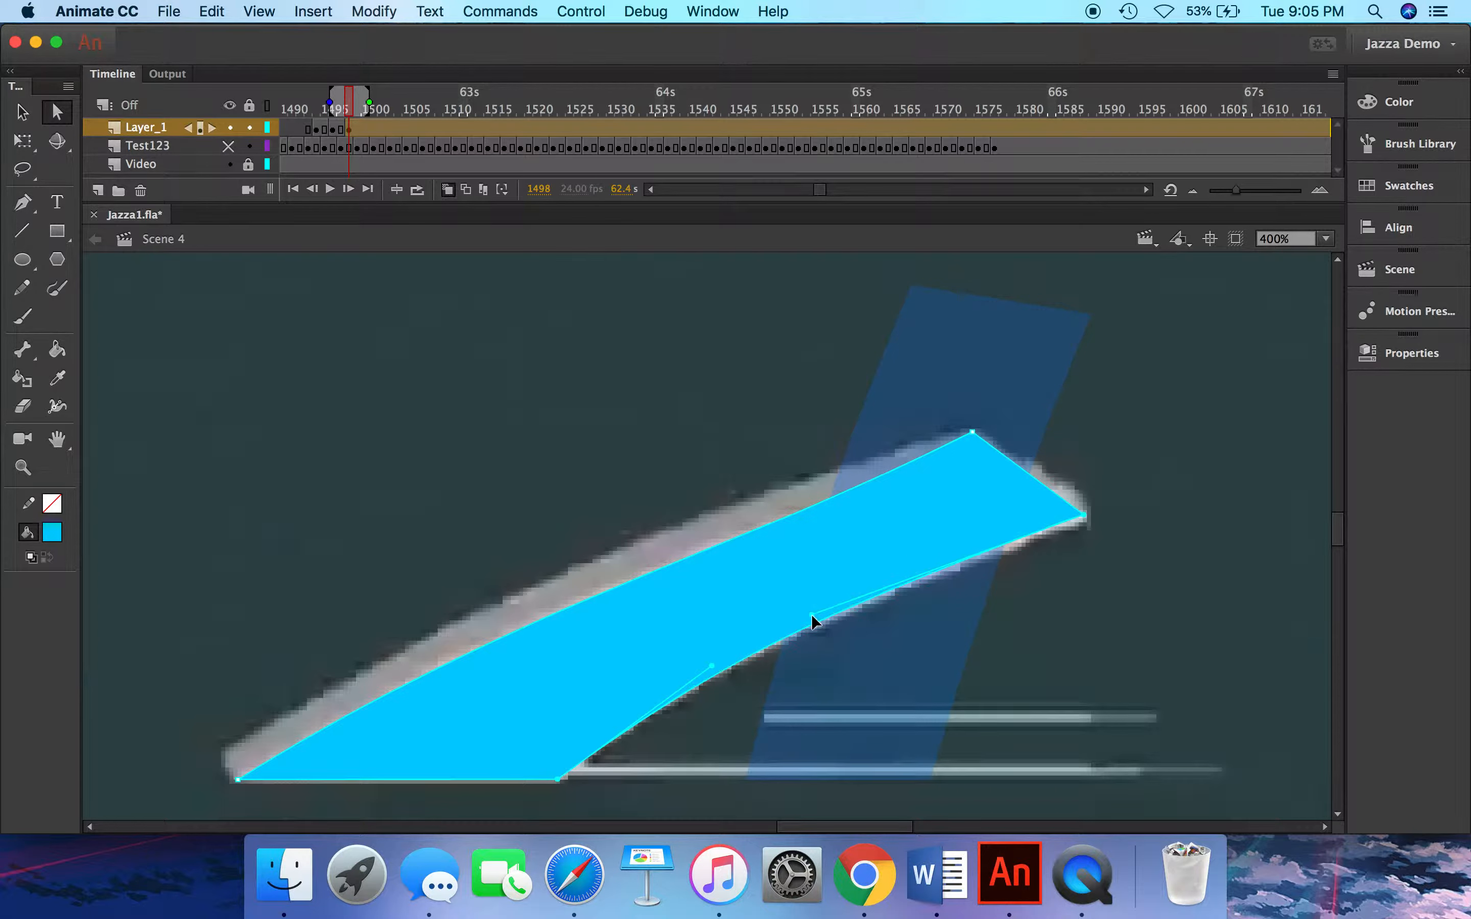
left_click(31, 115)
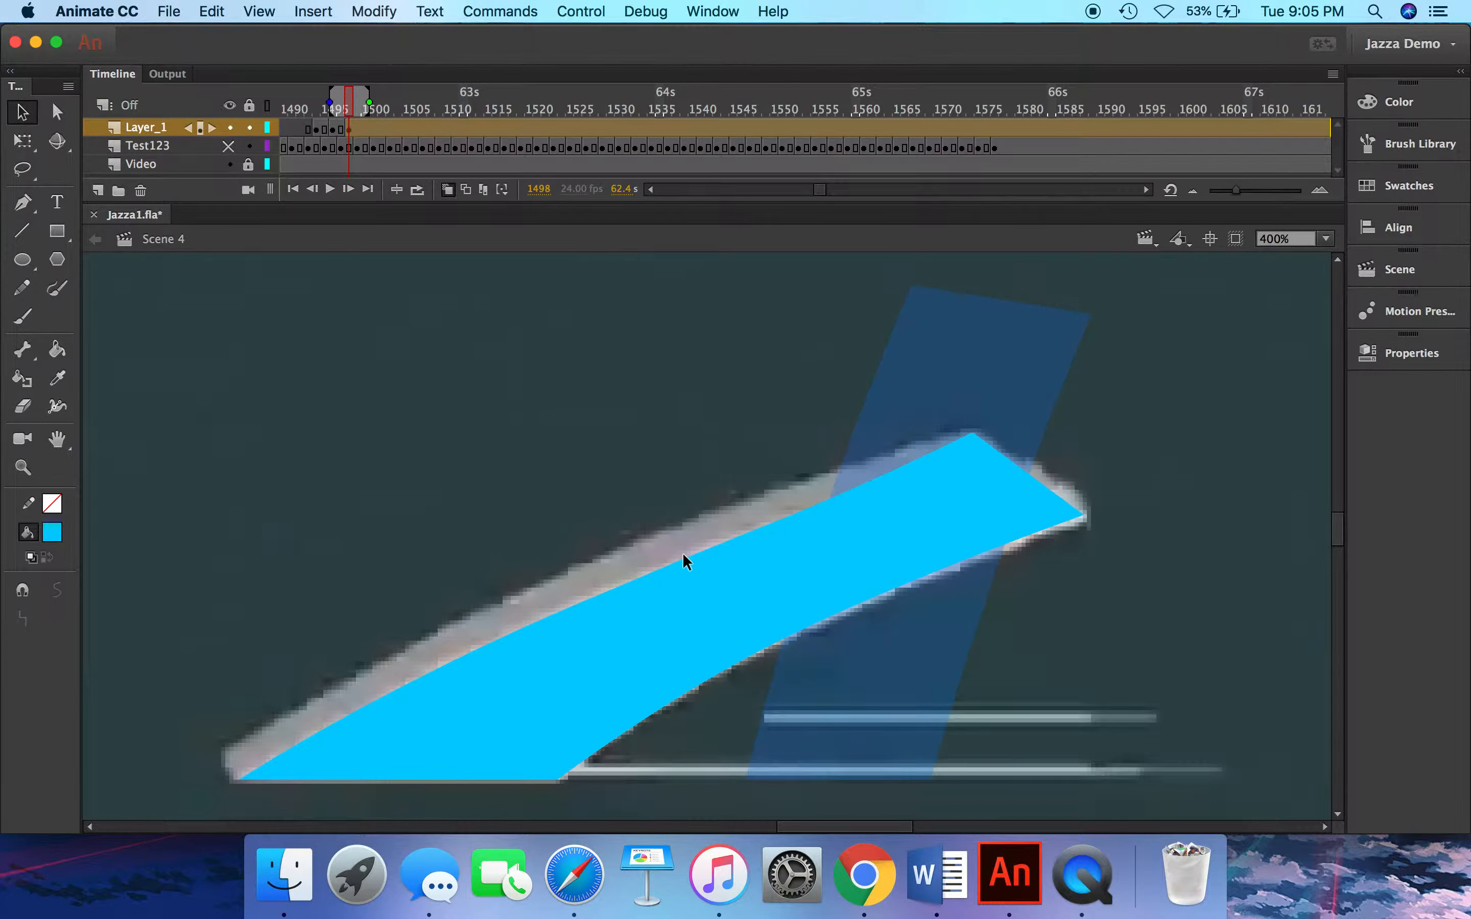
mouse_move(685, 556)
left_mouse_down()
mouse_move(669, 472)
mouse_move(684, 556)
left_mouse_up()
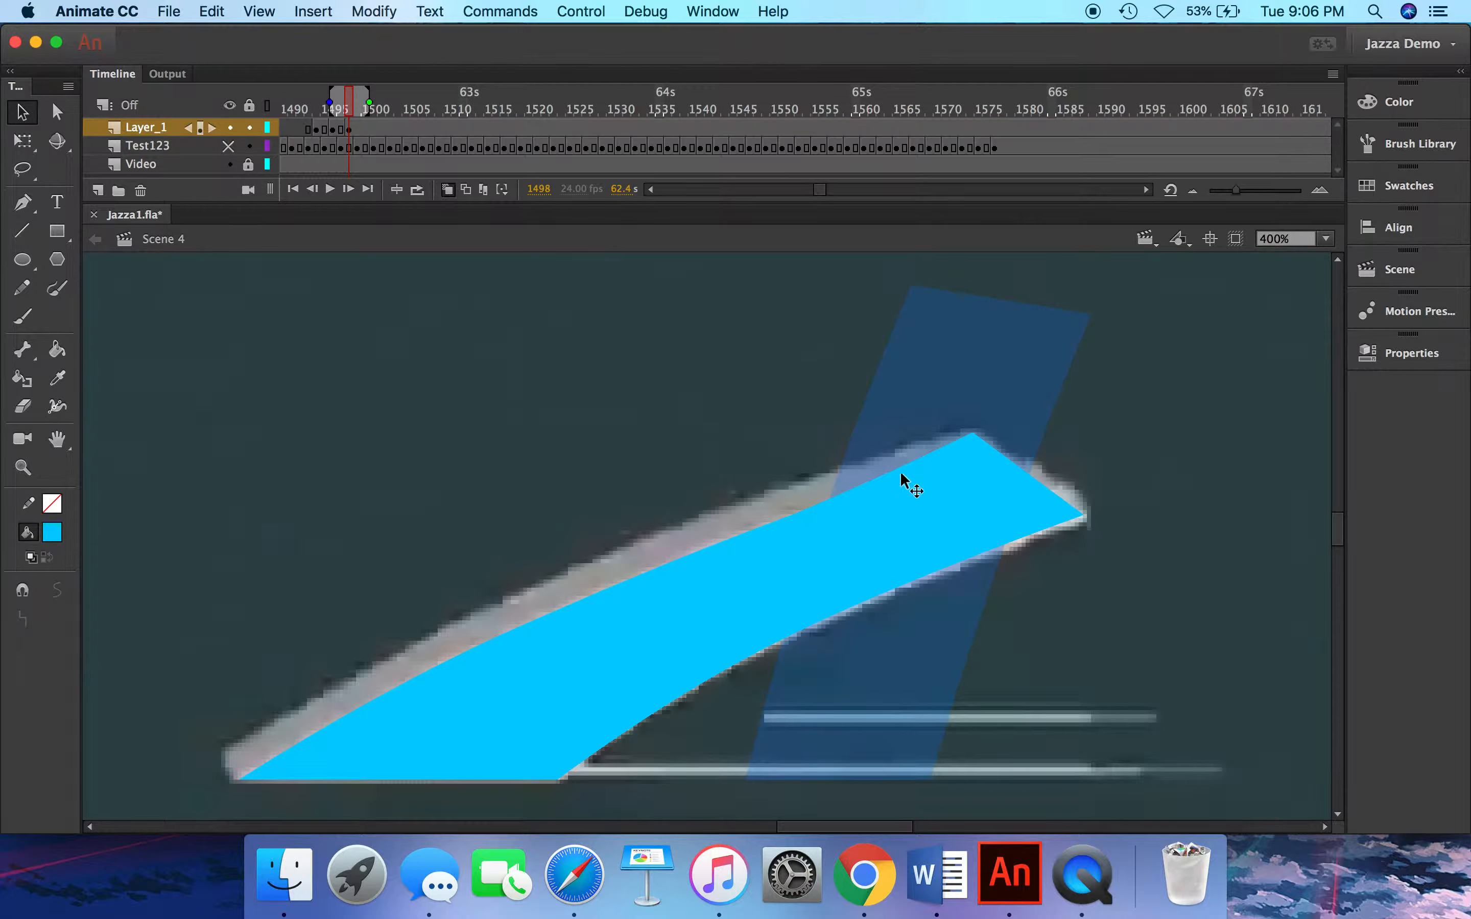
Display Layer_1 as outlines and move the shape's upper tip corner slightly down and right onto the reference's light face.
left_click(67, 112)
left_click(267, 128)
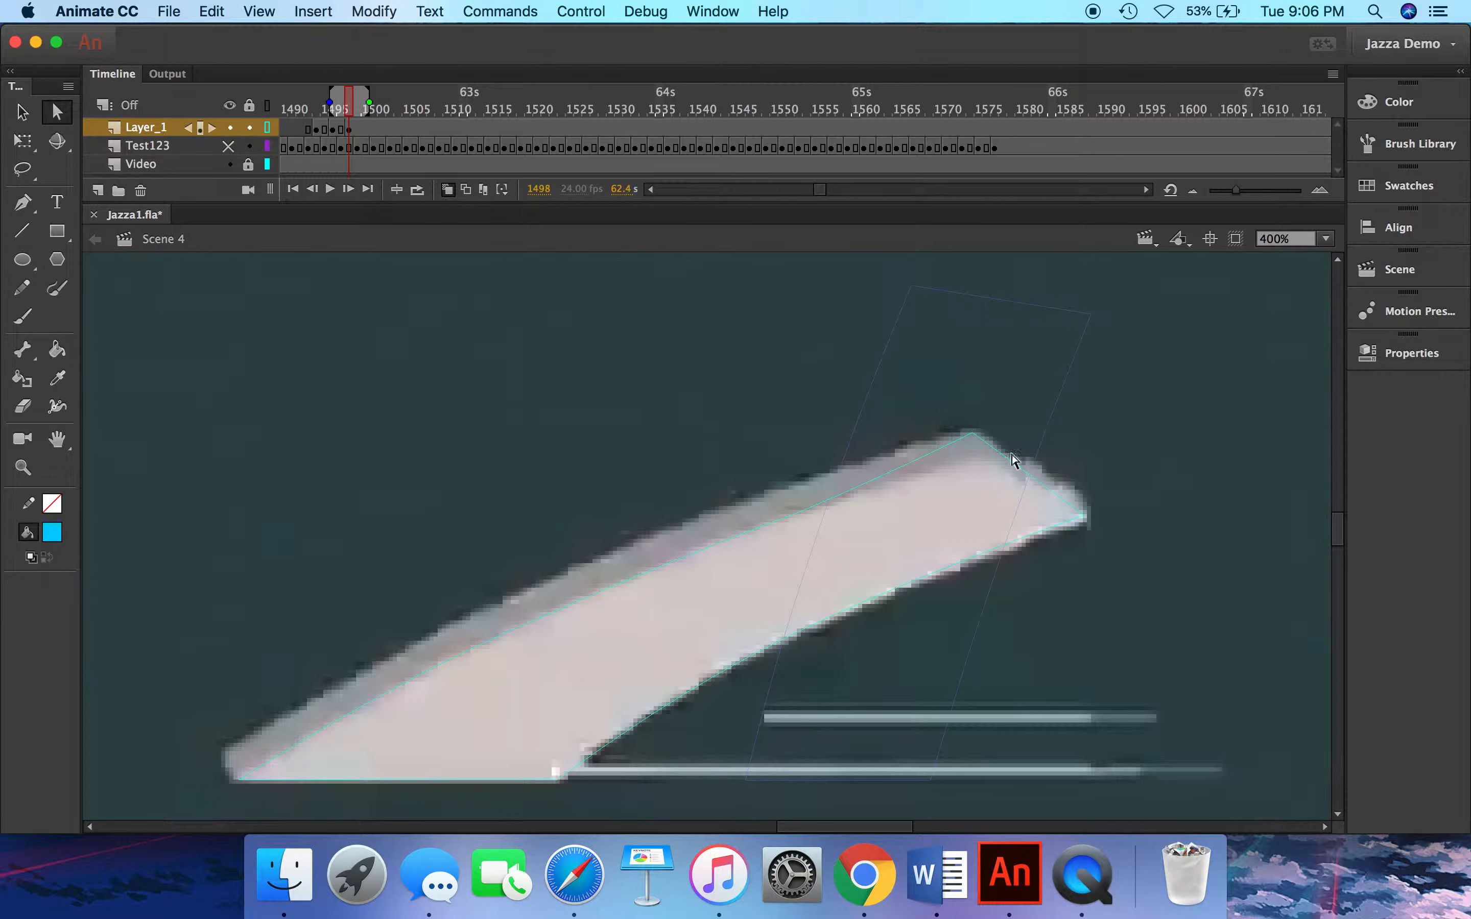
left_click(974, 439)
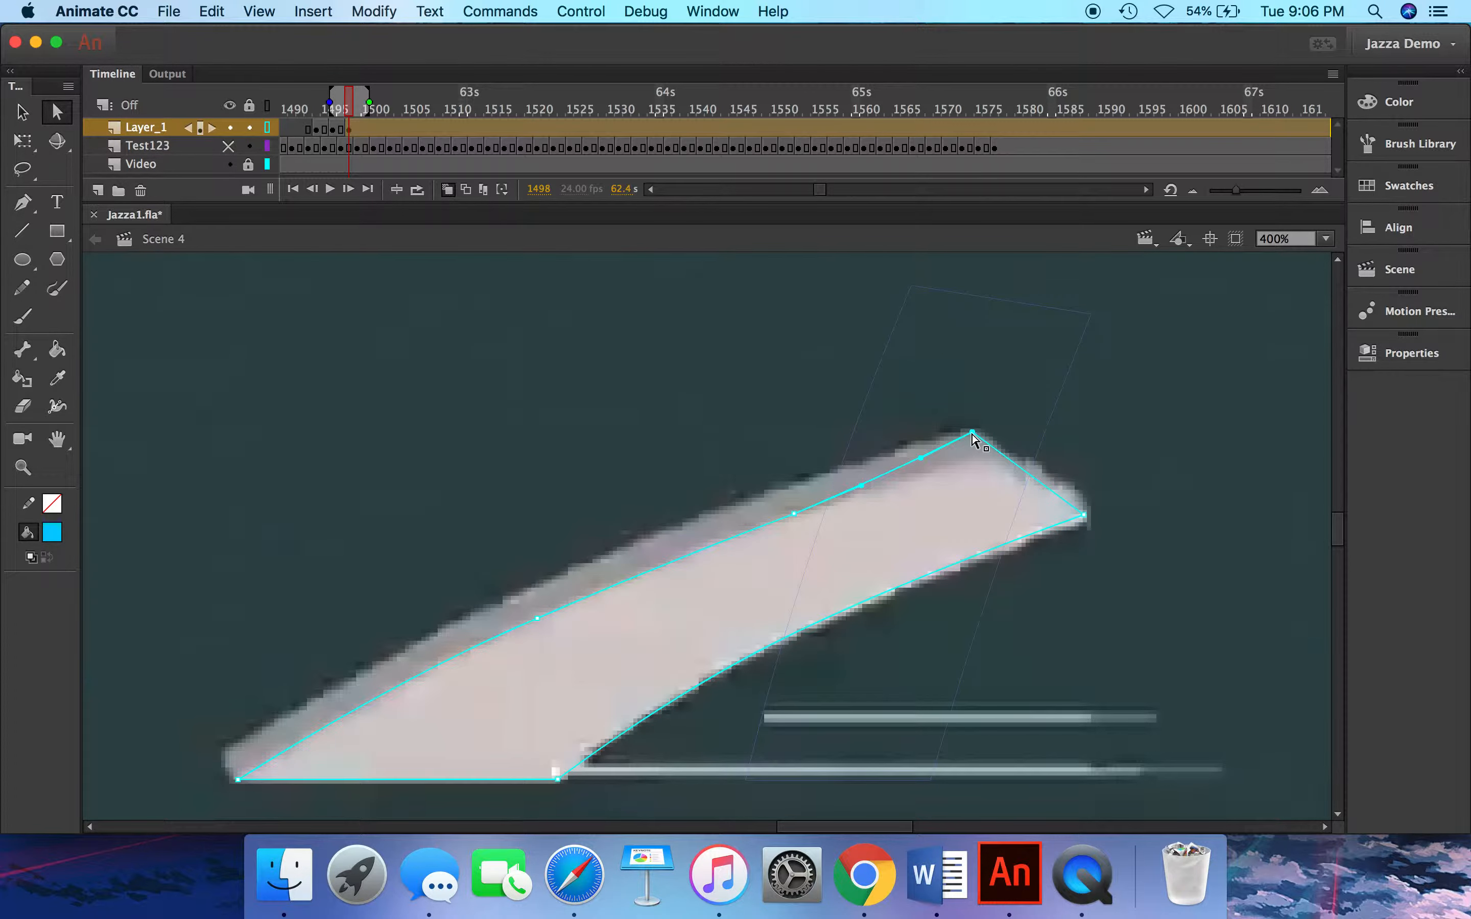
left_click_drag(972, 433, 979, 451)
Try adding a keyframe and extra frames at frame 1496 on Layer_1, and remove the added frames.
left_click(332, 135)
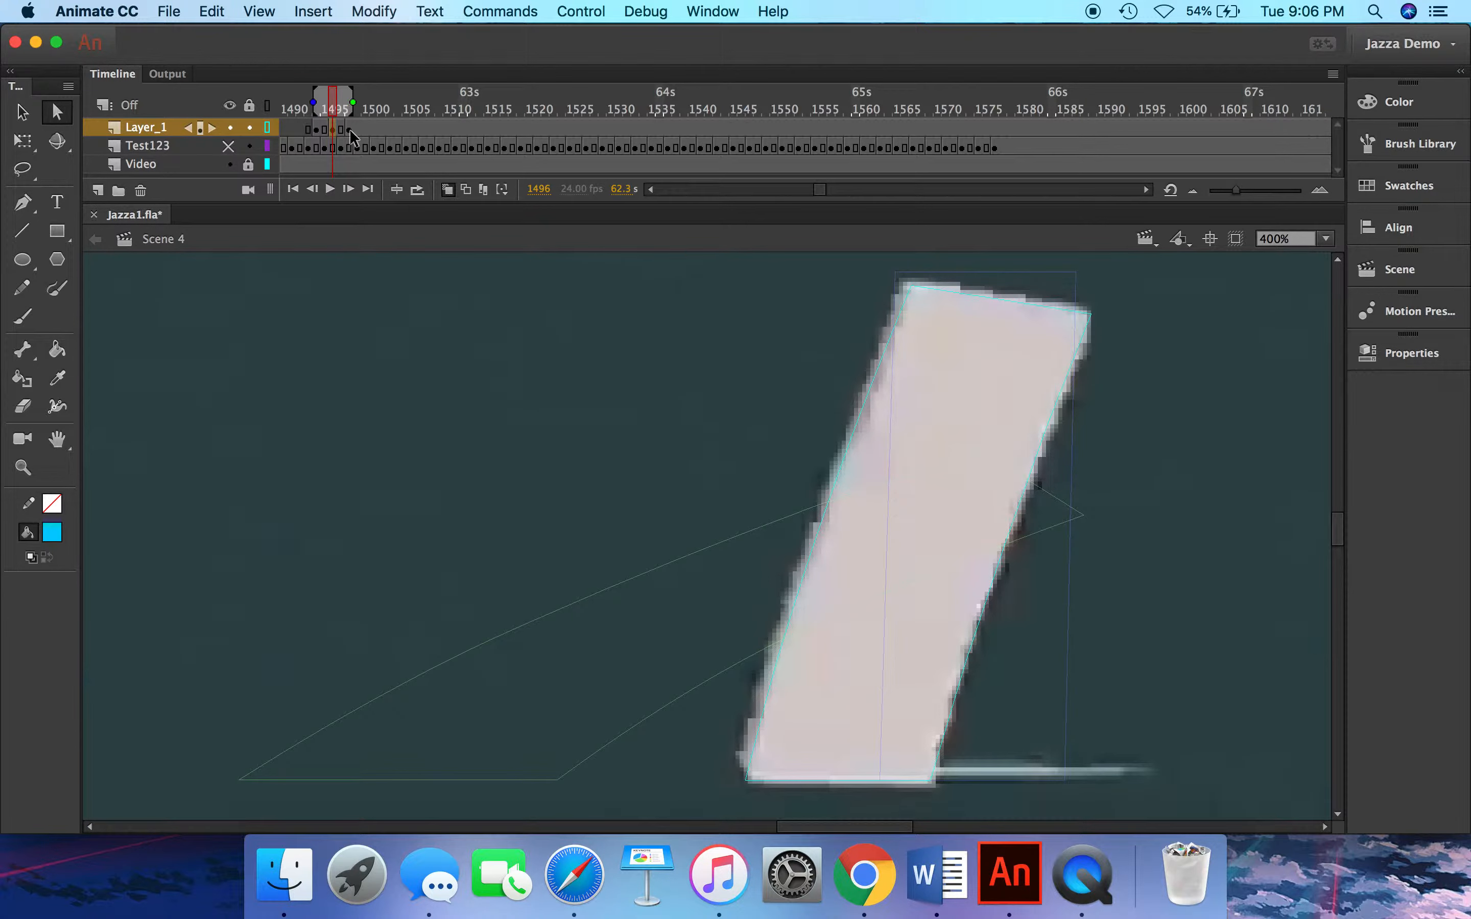
key("F6")
key("F5")
key("F5")
key("F5")
key("F5")
key("shift+F5")
key("shift+F5")
key("shift+F5")
key("shift+F5")
key("shift+F5")
key("shift+F5")
key("shift+F5")
Insert a blank keyframe at frame 1500 on Layer_1, with fills shown, and extend the onion skin range back over the earlier keyframes.
left_click(348, 129)
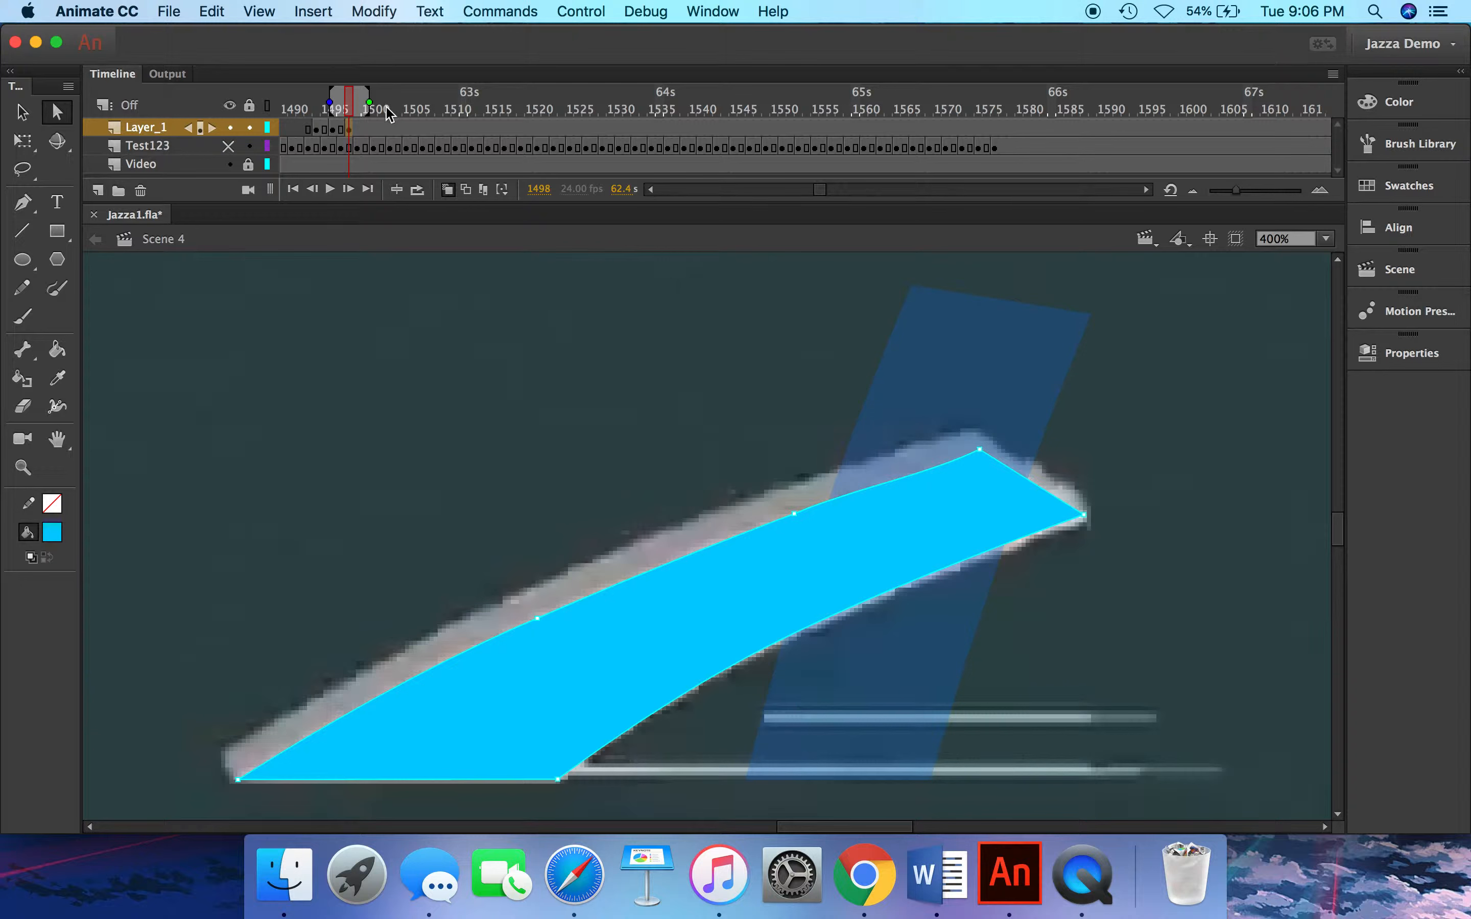
key("period")
key("period")
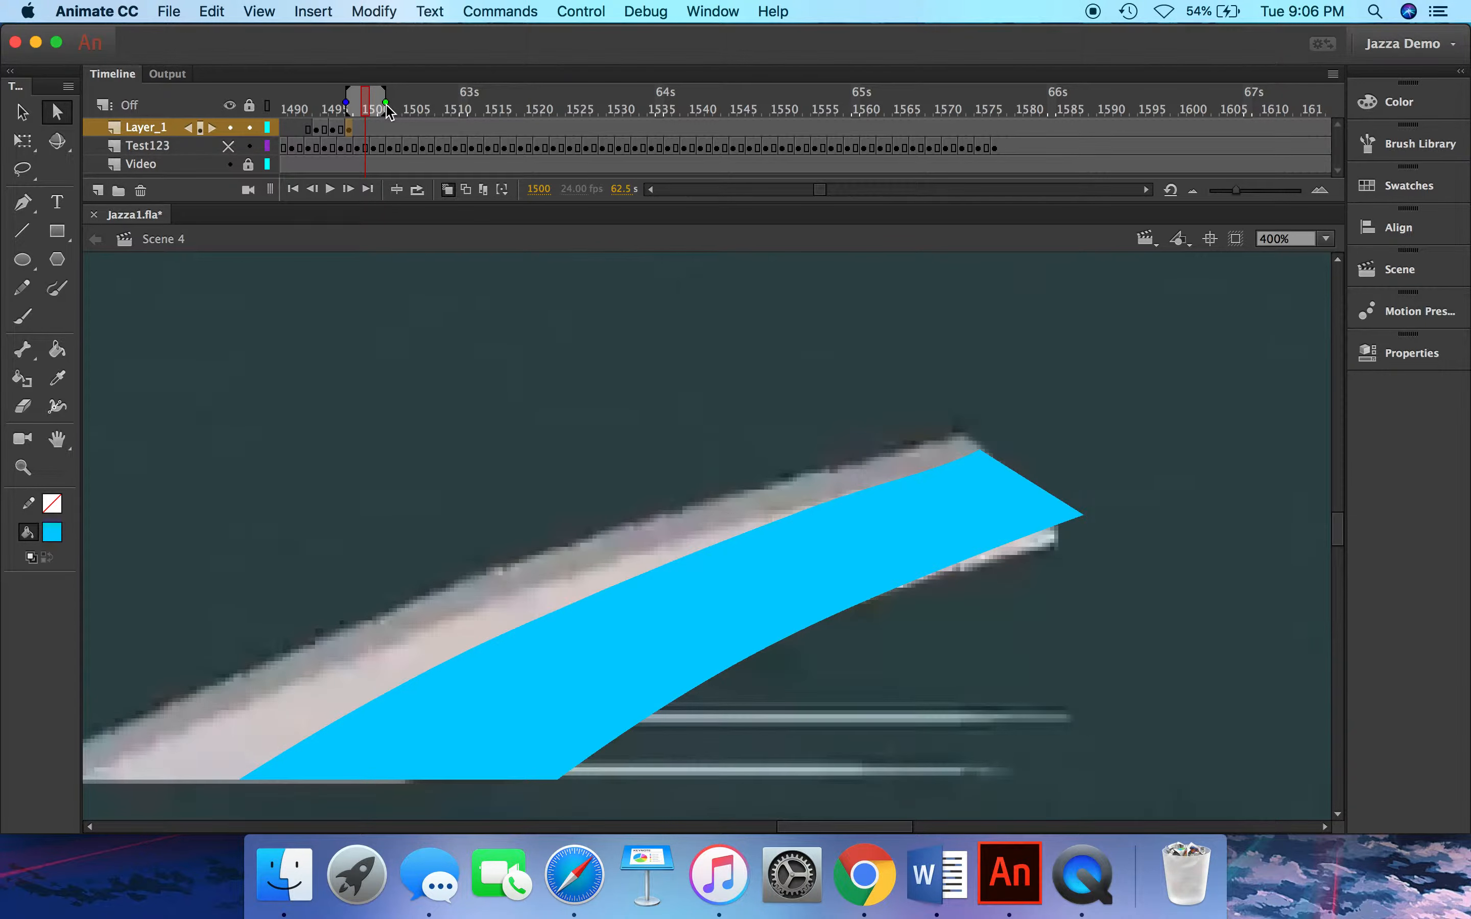
key("F7")
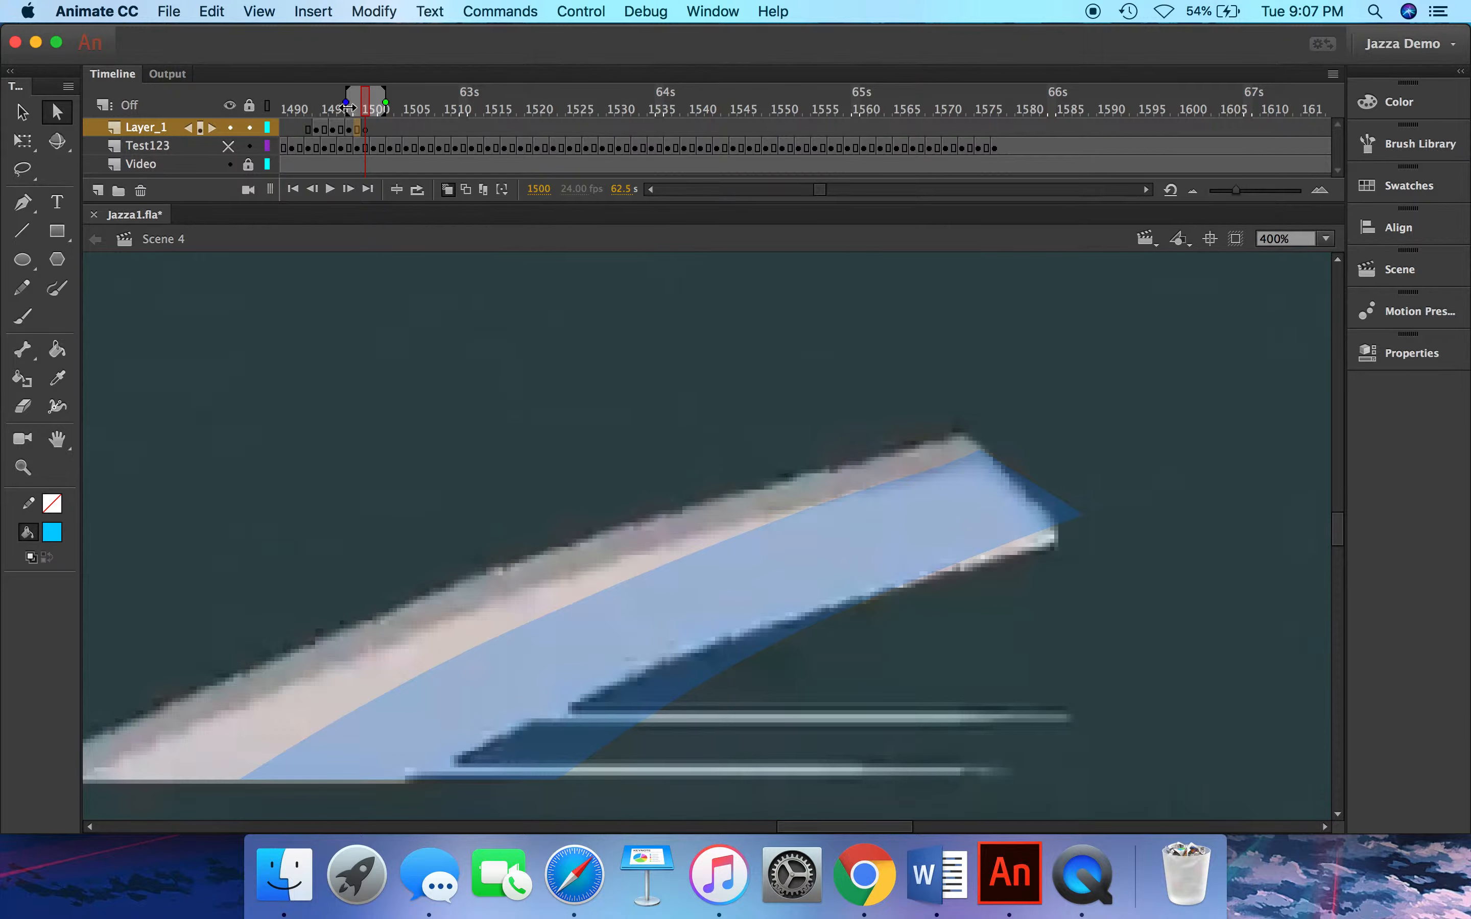
left_click_drag(345, 104, 300, 107)
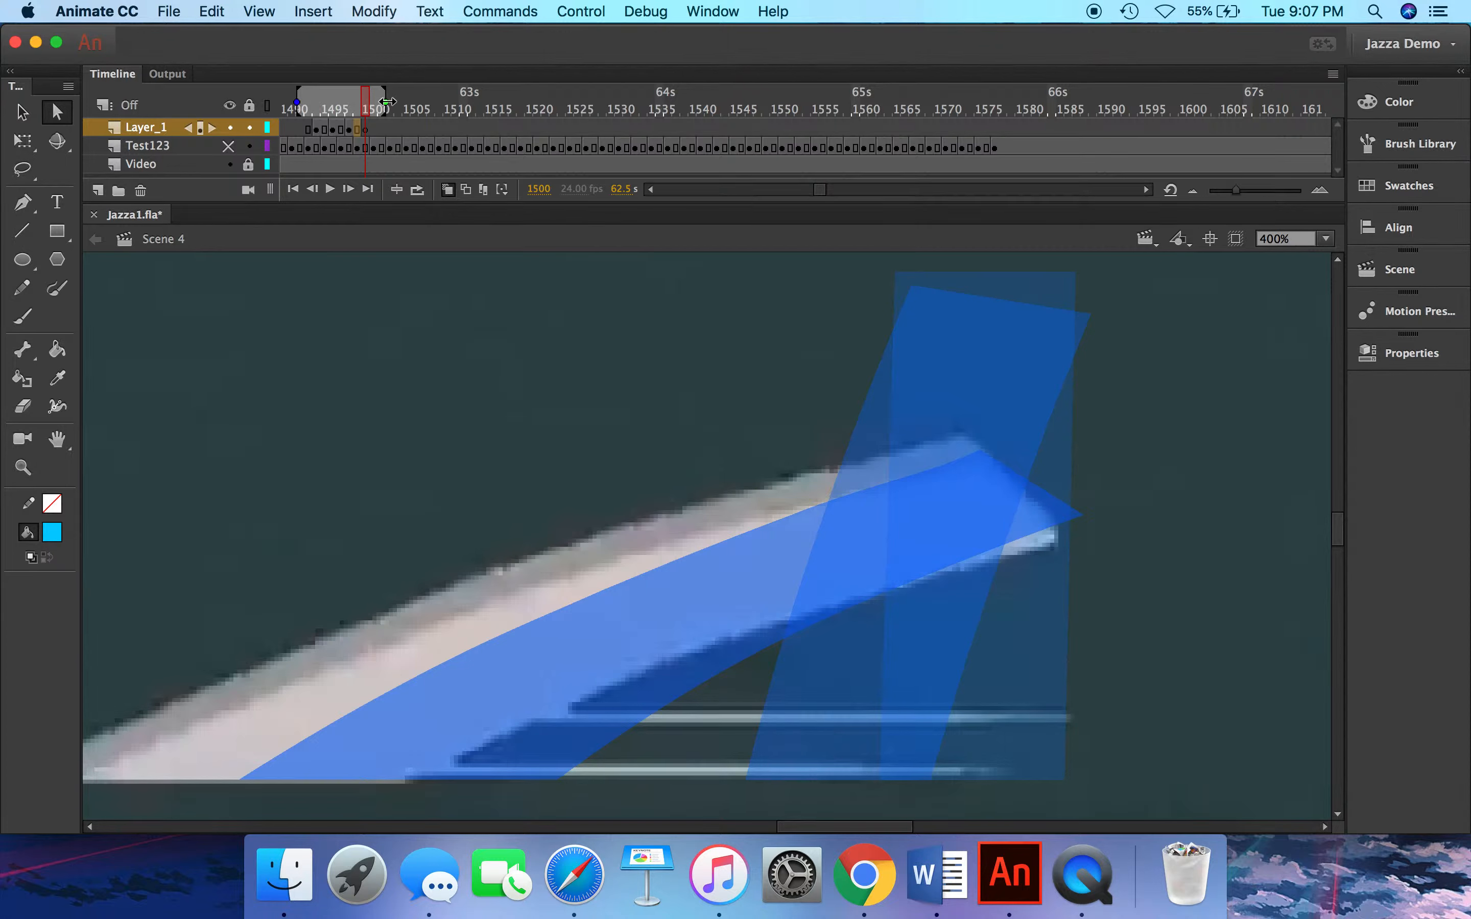
Replace onion skinning with loop playback, show the Test123 layer and hide Layer_1.
left_click(417, 190)
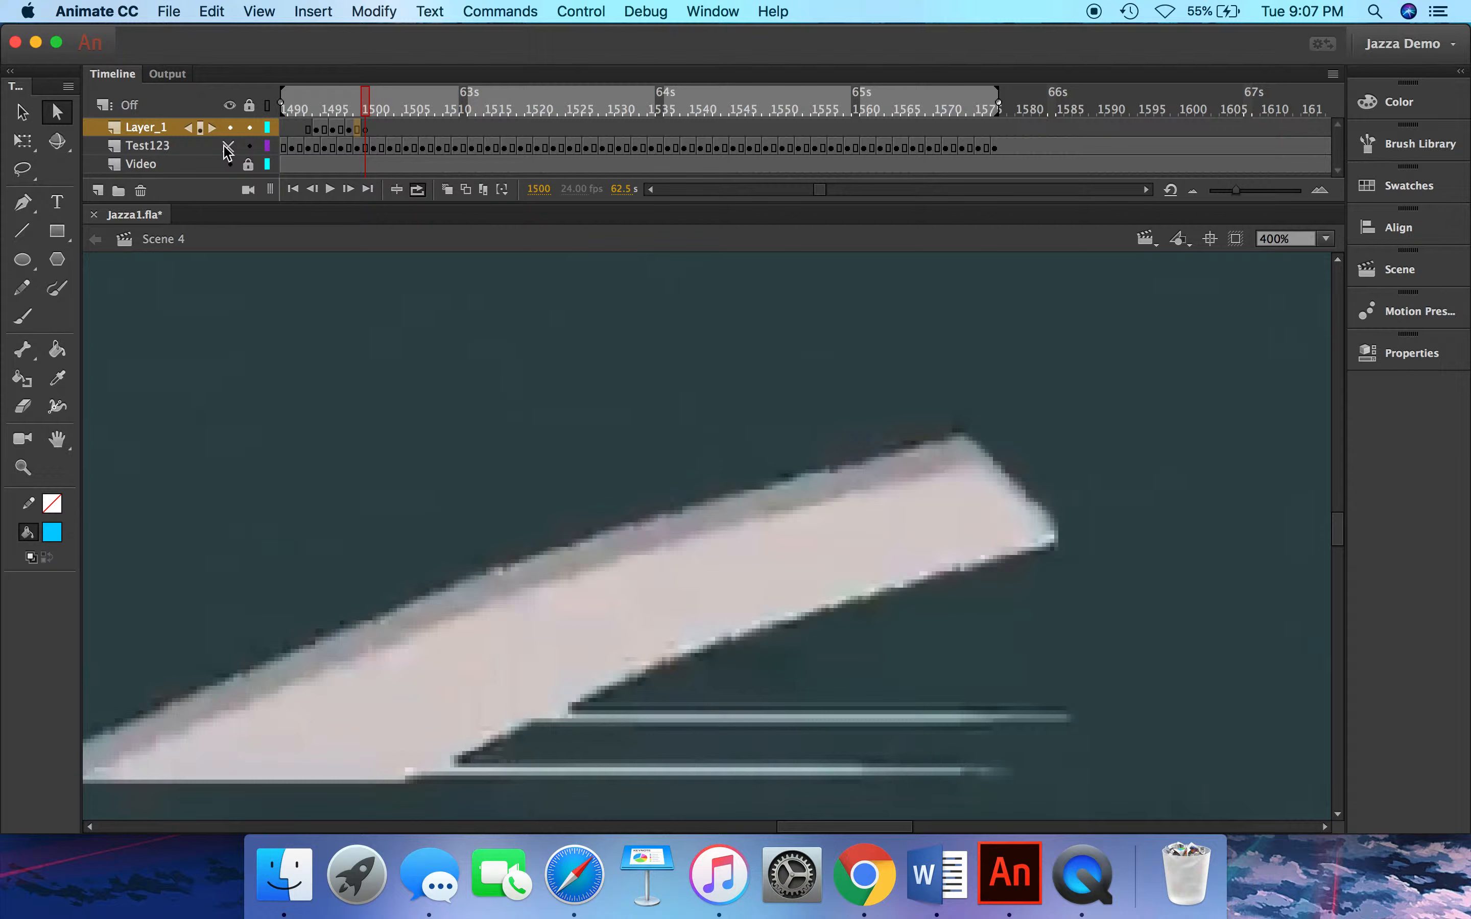
key("super+minus")
key("super+minus")
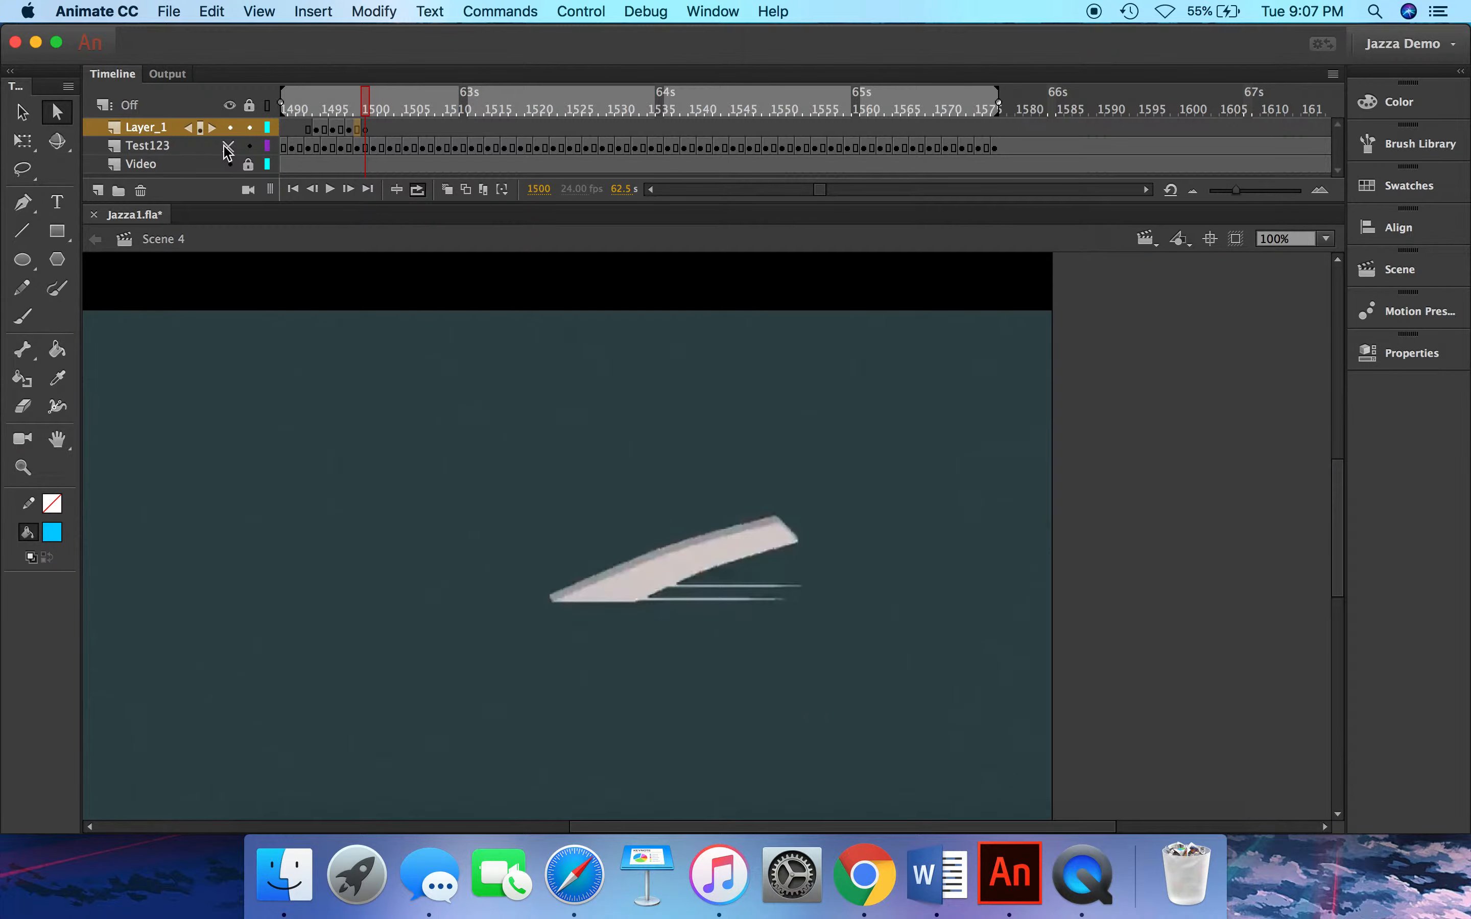
left_click(228, 146)
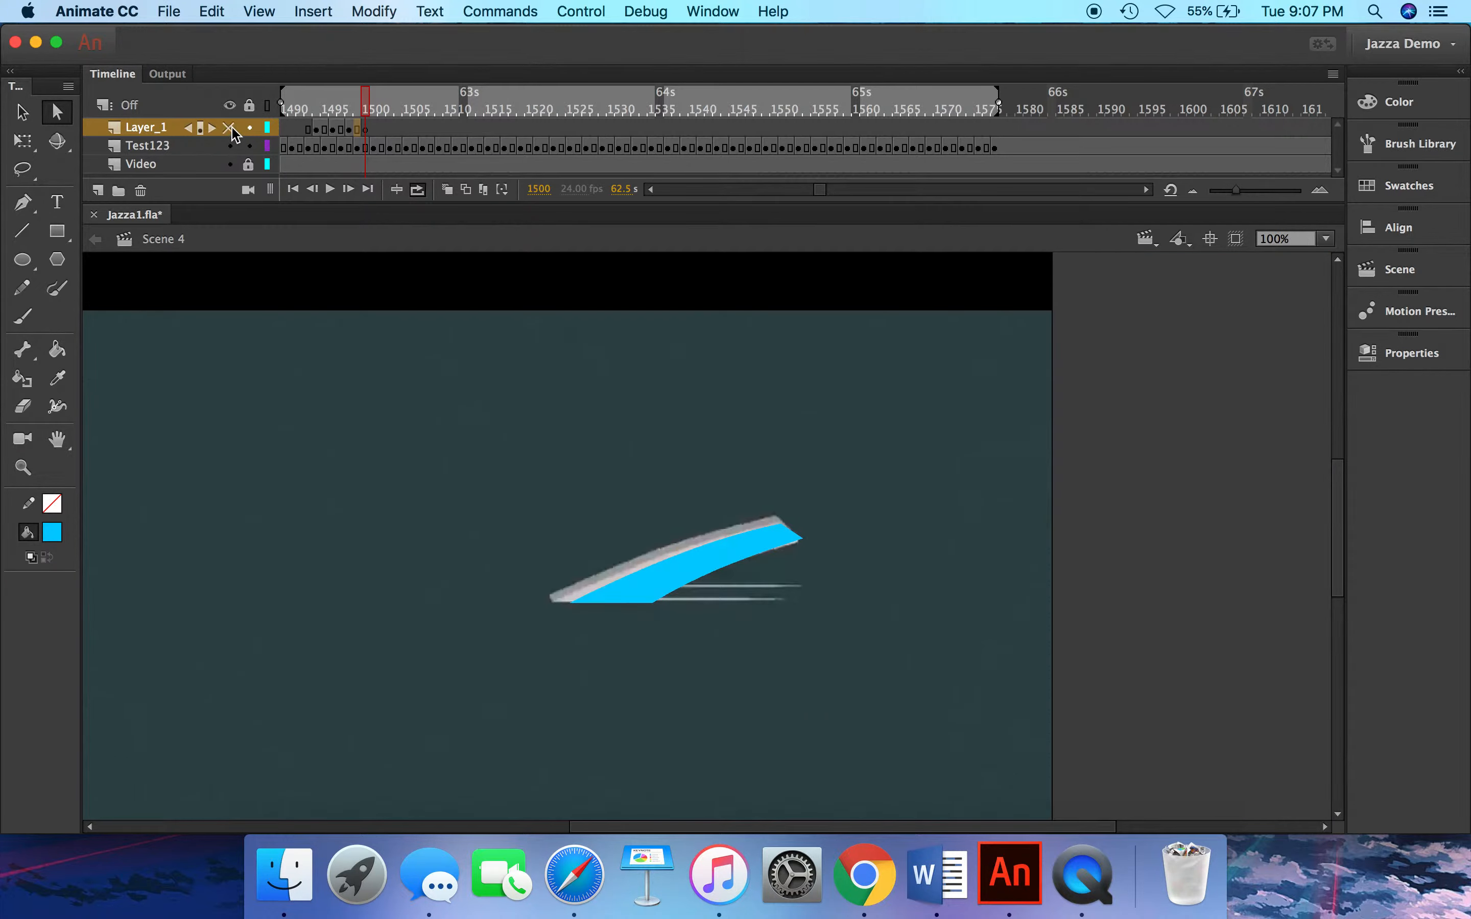
key("super+minus")
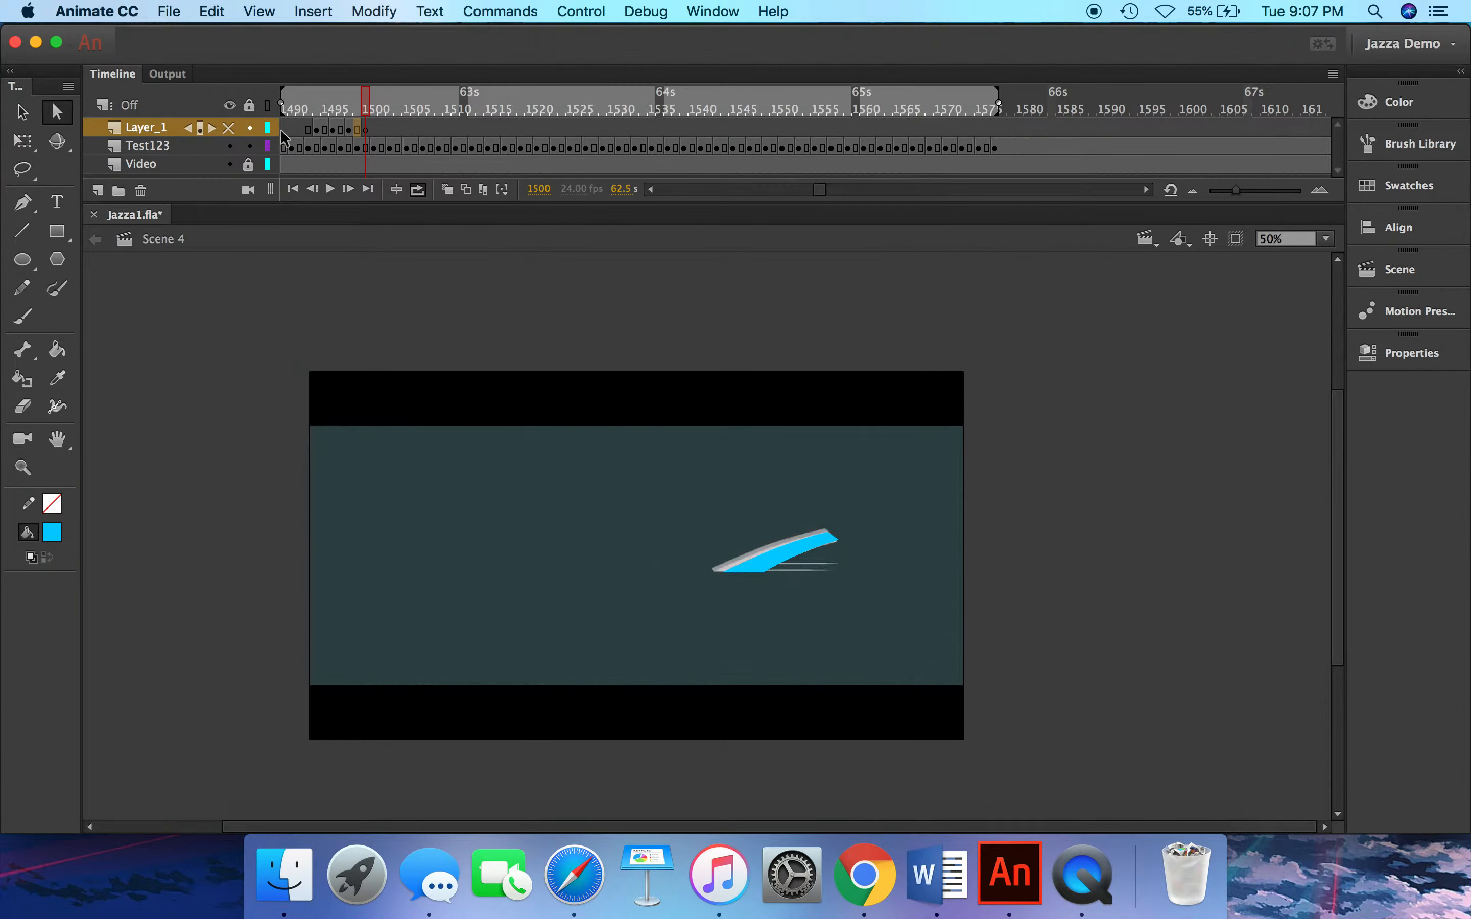
Extend the loop range just past Test123's last frame and play the animation, stopping at frame 1510.
mouse_move(999, 107)
left_mouse_down()
mouse_move(699, 108)
mouse_move(1008, 108)
left_mouse_up()
key("Return")
key("Return")
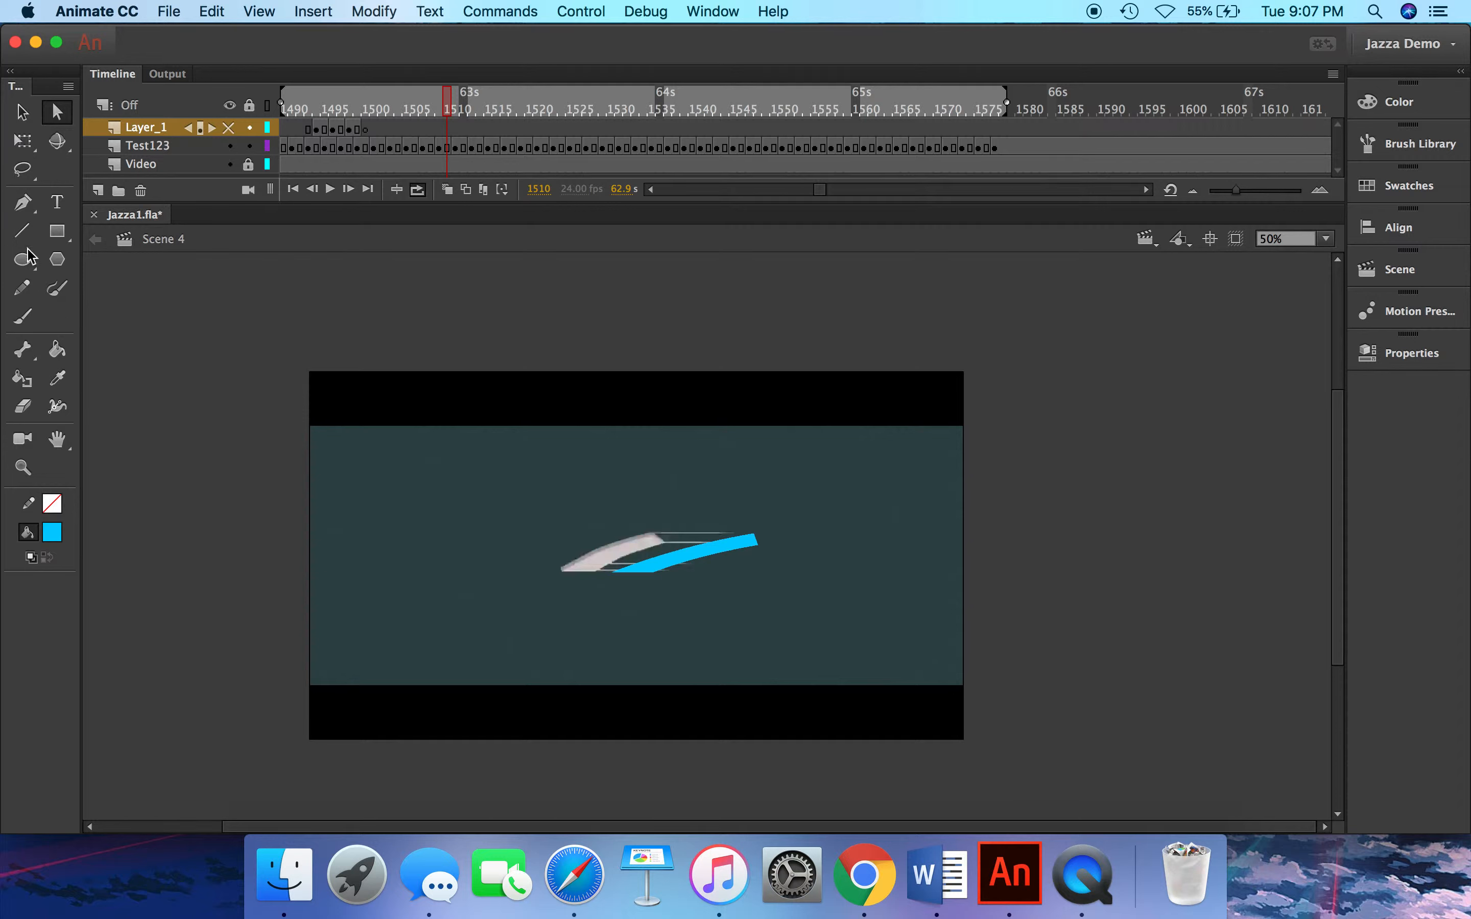
Examine the Pencil tool's drawing mode options and the Paint Bucket tool's gap size options.
left_click(23, 288)
left_click(25, 589)
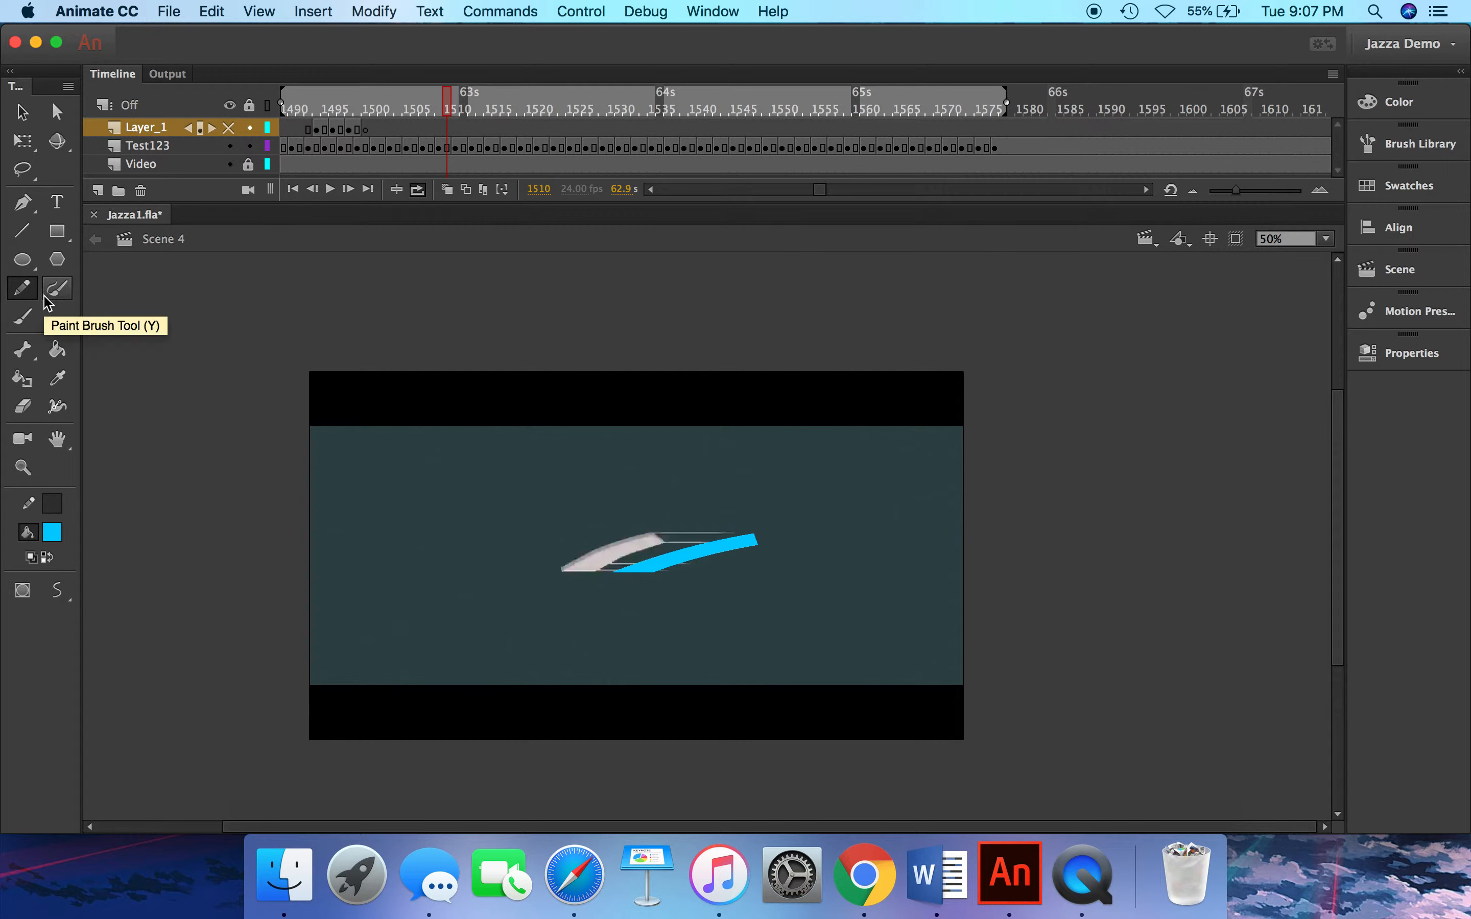
left_click(55, 352)
left_click(28, 594)
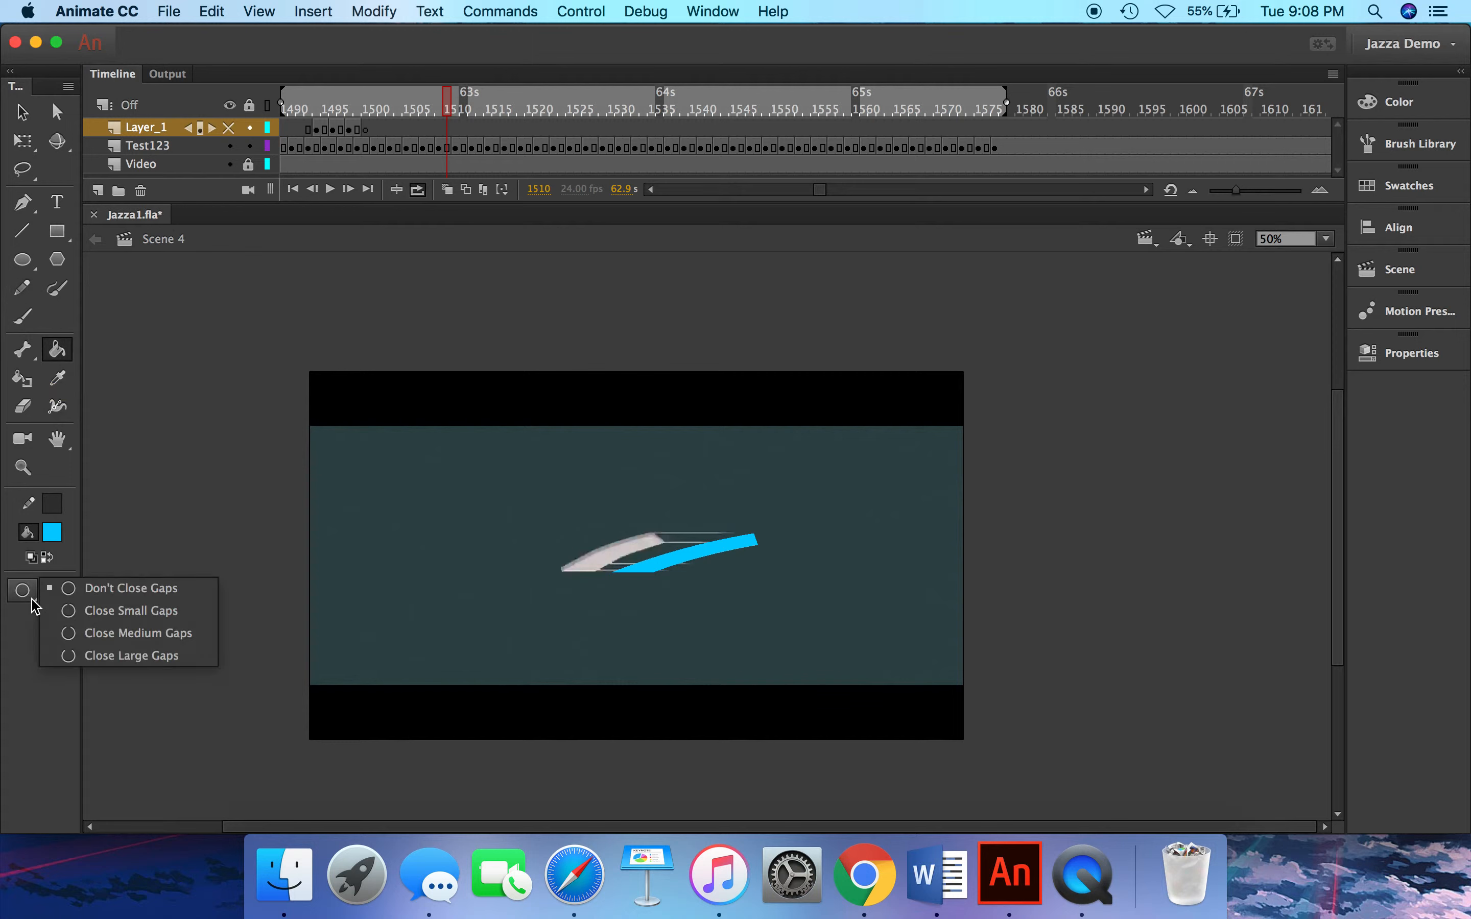